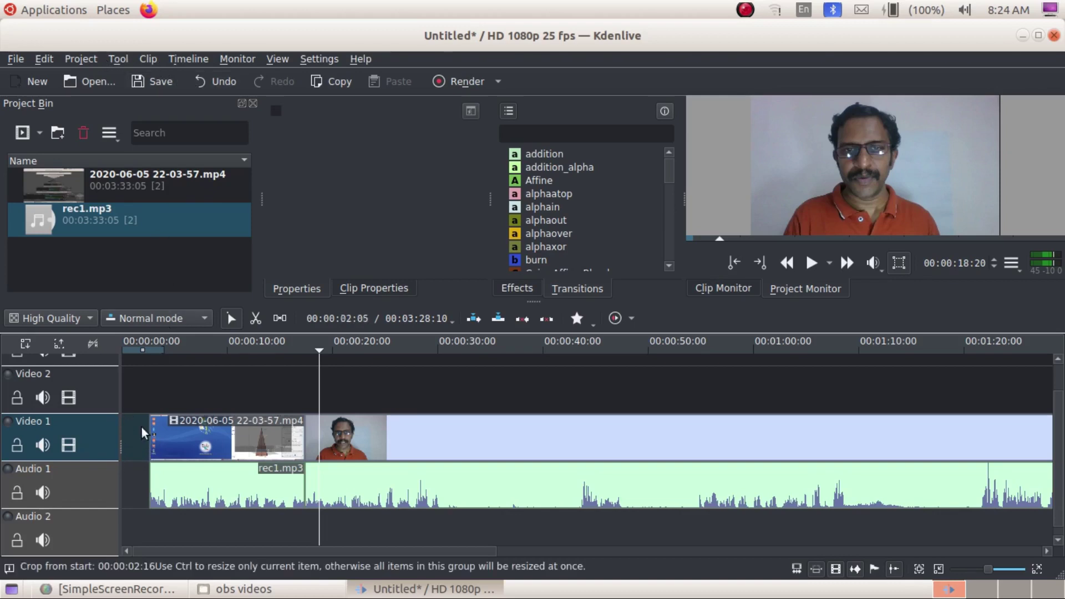
Create a title clip containing the text "OBS STUDIO" in the upper half of the frame.
left_click(88, 60)
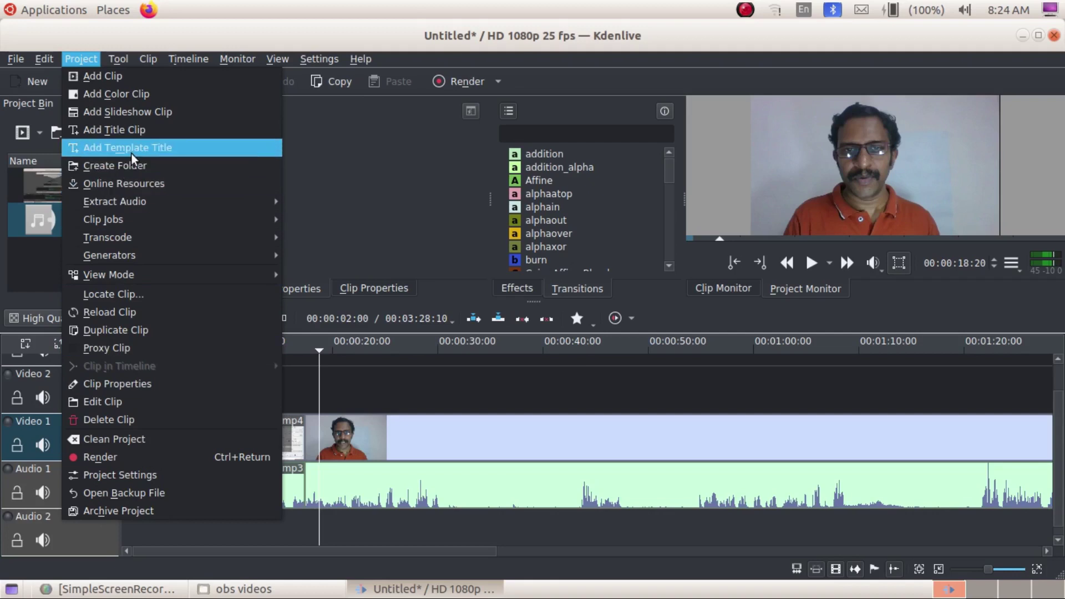
left_click(147, 130)
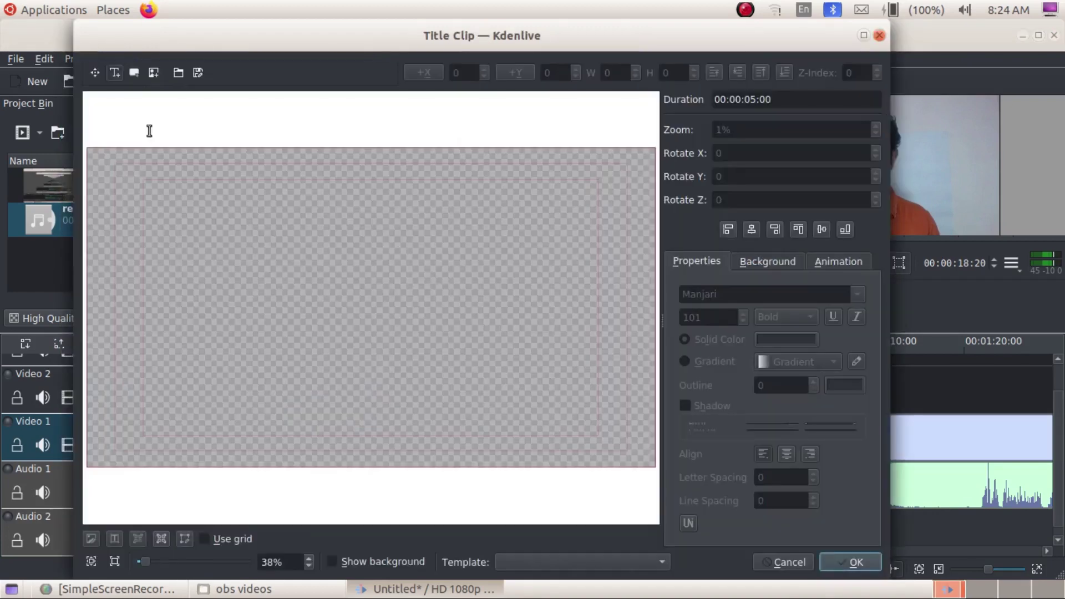
left_click(274, 251)
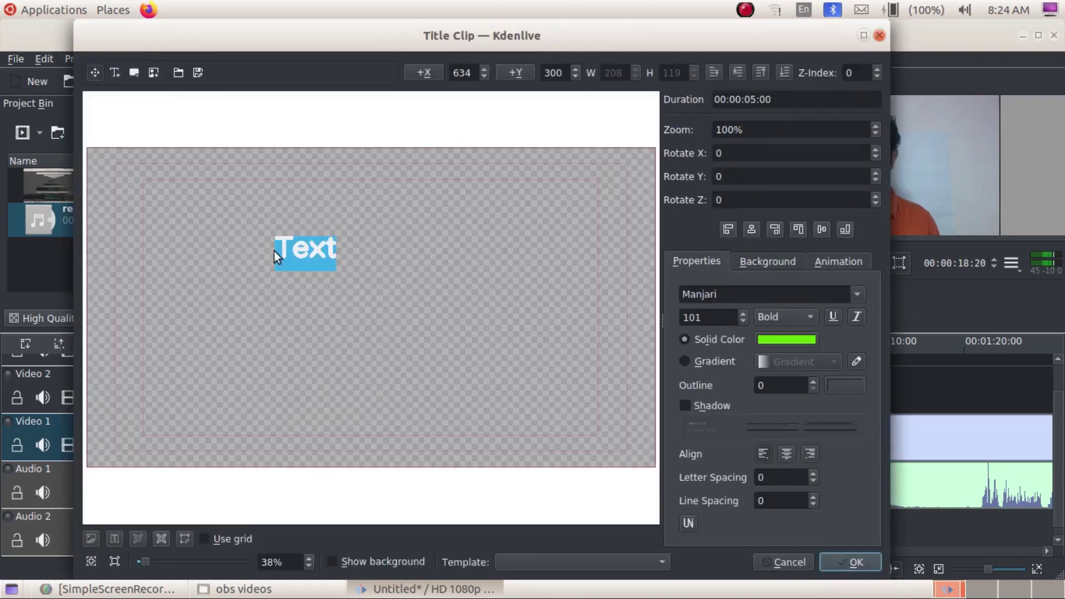
type("O")
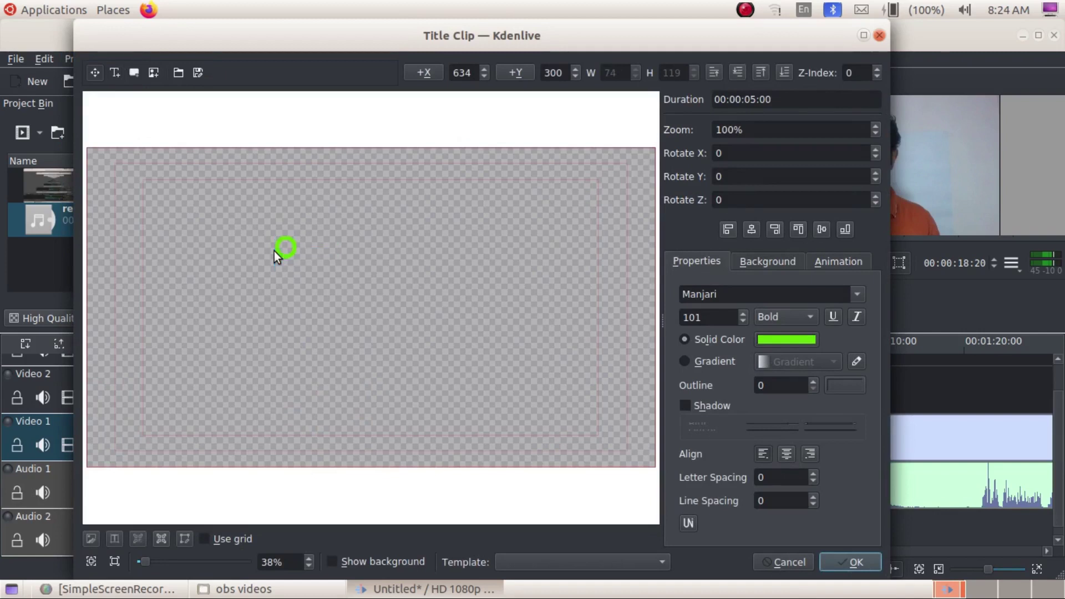
type("BS STUDIO")
Set the OBS STUDIO text's font size to 113 and move it to about X 584, Y 239.
left_click(744, 314)
left_click(744, 314)
left_click(743, 314)
left_click(743, 314)
left_click(743, 315)
left_click(743, 315)
left_click(461, 350)
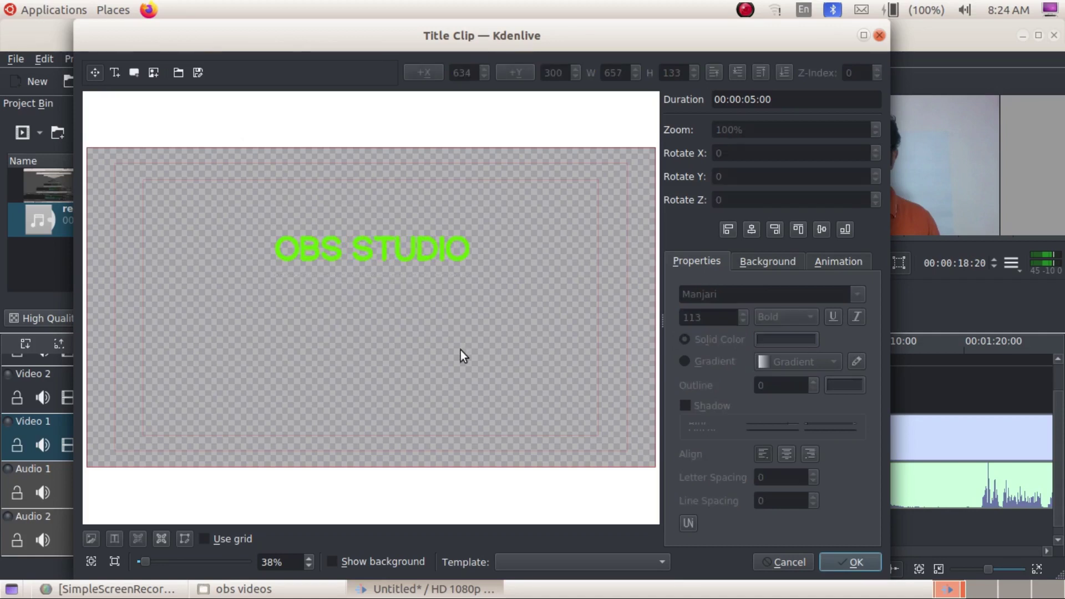
left_click_drag(403, 257, 388, 239)
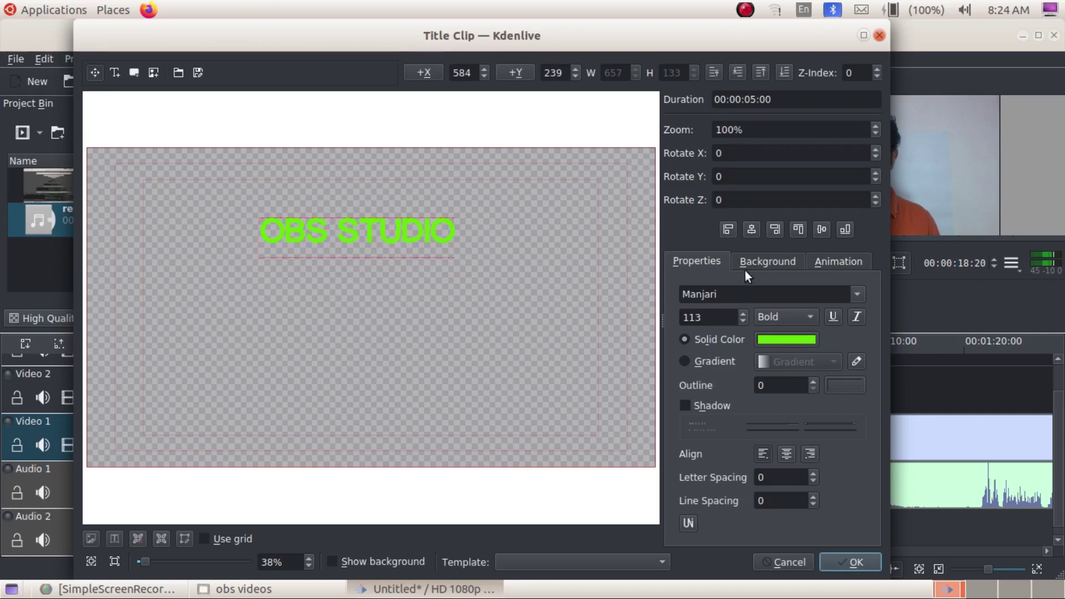
Make the title's white background fully opaque with an opacity of 255.
left_click(771, 258)
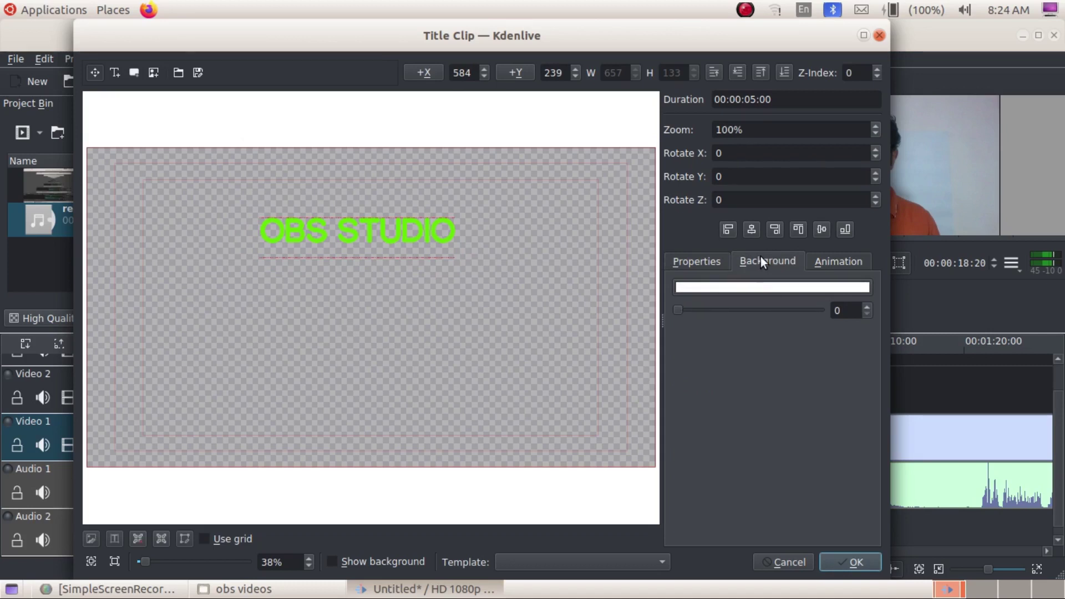
left_click_drag(680, 309, 848, 321)
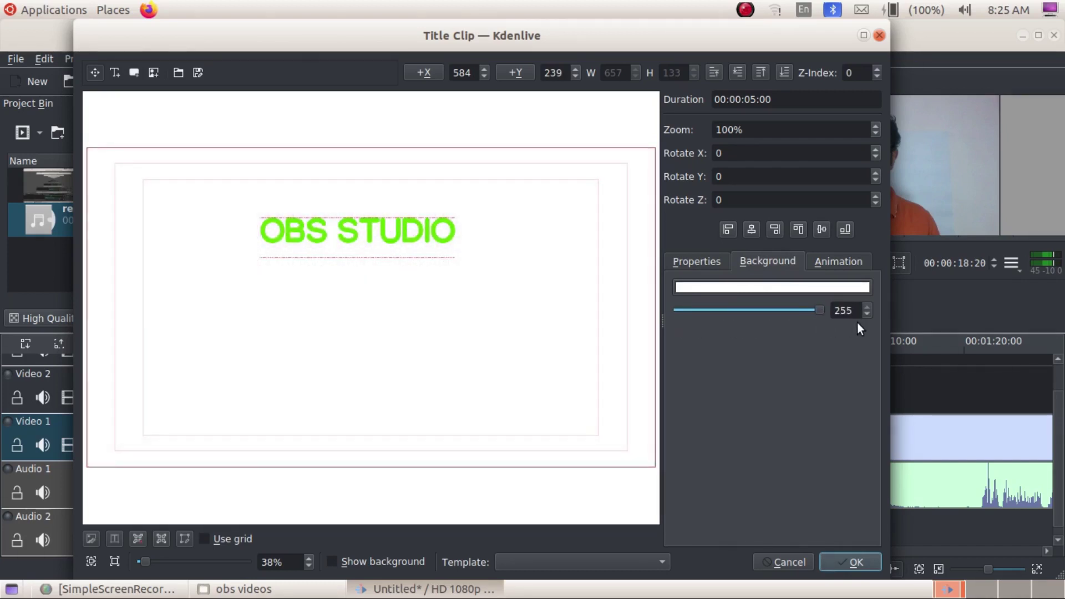
left_click(700, 260)
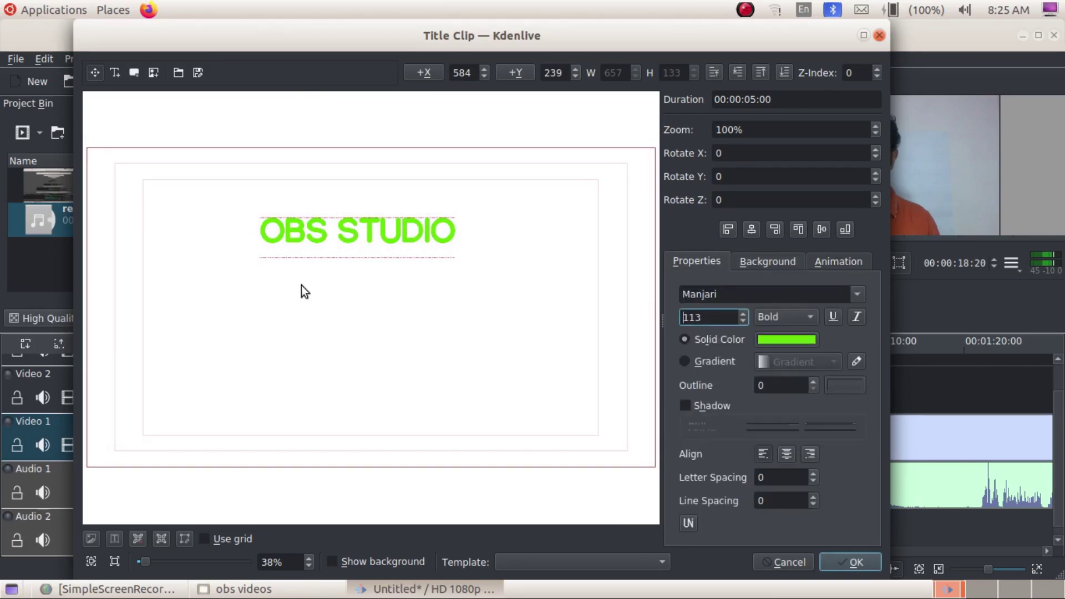
Add a second text item reading "Recording" in the lower part of the title frame.
left_click(115, 73)
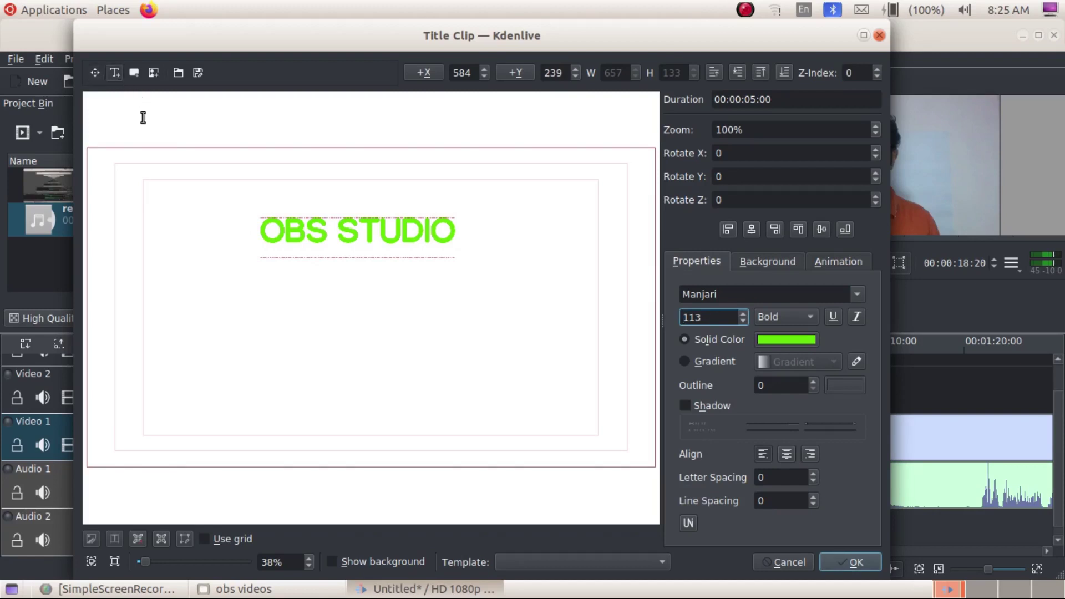
left_click(296, 399)
double_click(295, 400)
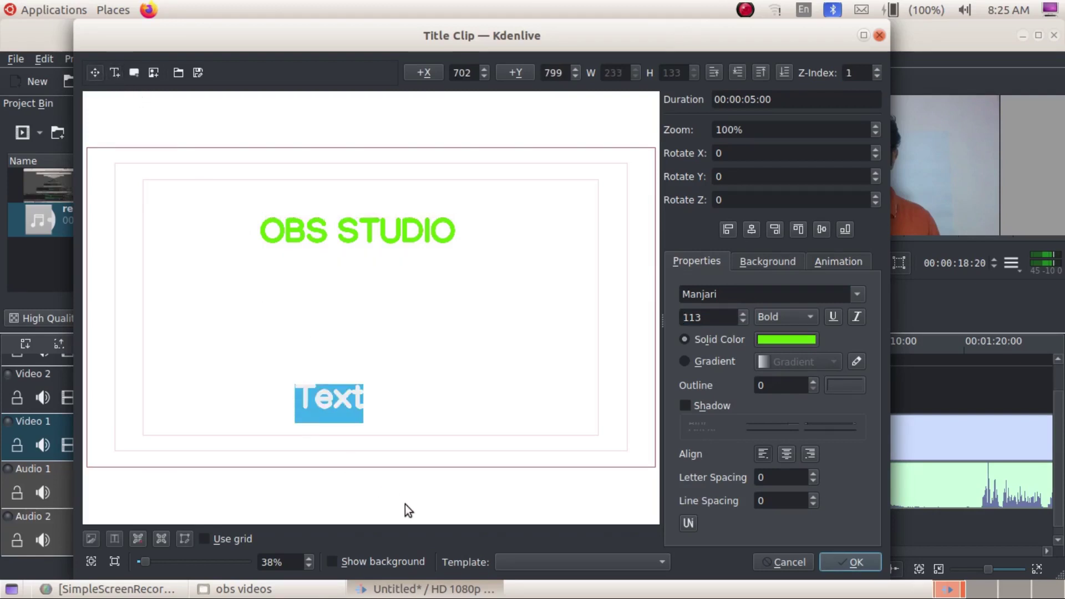
type("RE")
key("BackSpace")
type("ecording")
left_click(491, 371)
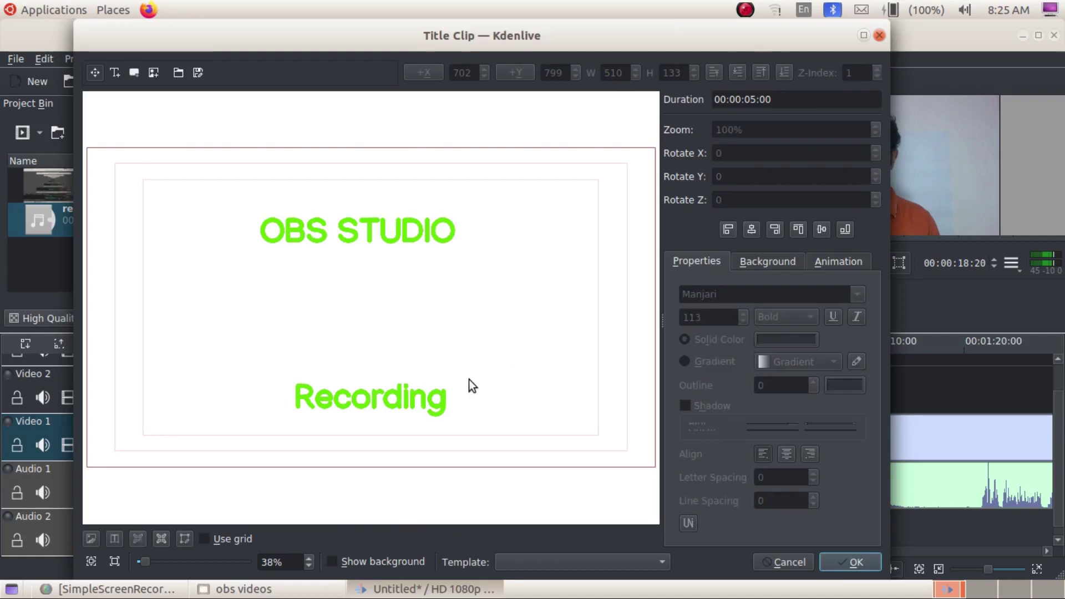
Set the Recording text's size to 88, position it at about X 676, Y 804, and finish the title clip.
left_click_drag(417, 397, 400, 400)
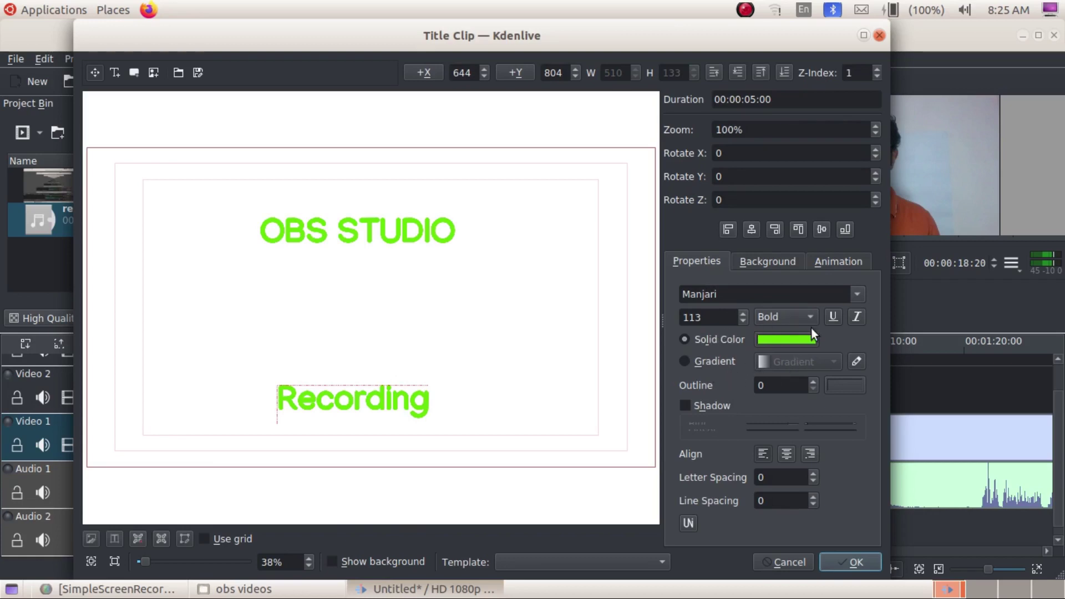
left_click(743, 321)
left_click(743, 321)
left_click(743, 321)
left_click(742, 321)
left_click(743, 321)
scroll(740, 320, "down", 11)
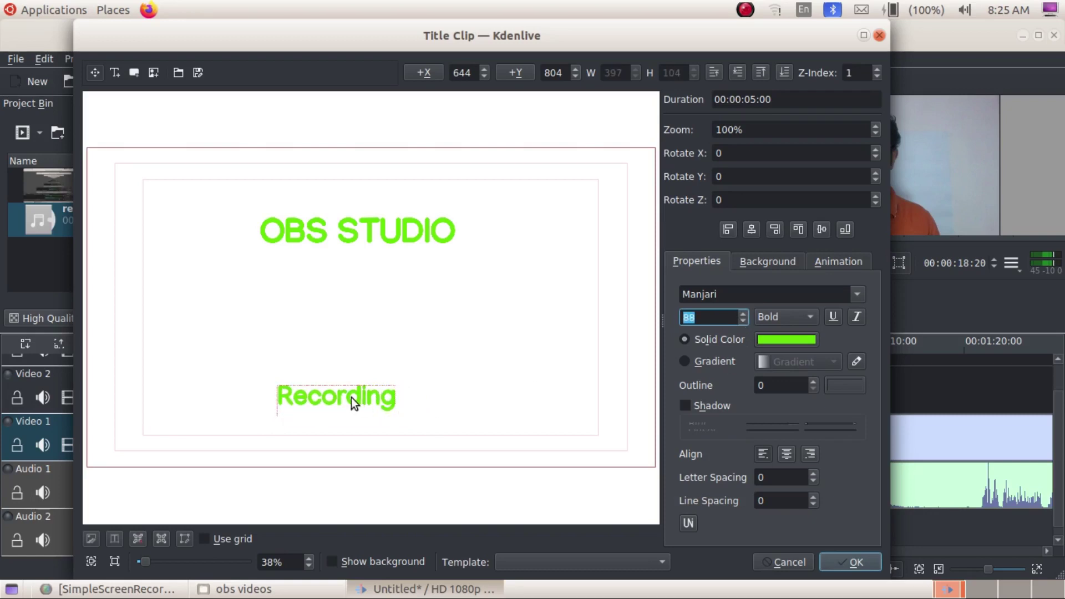
left_click_drag(352, 397, 360, 398)
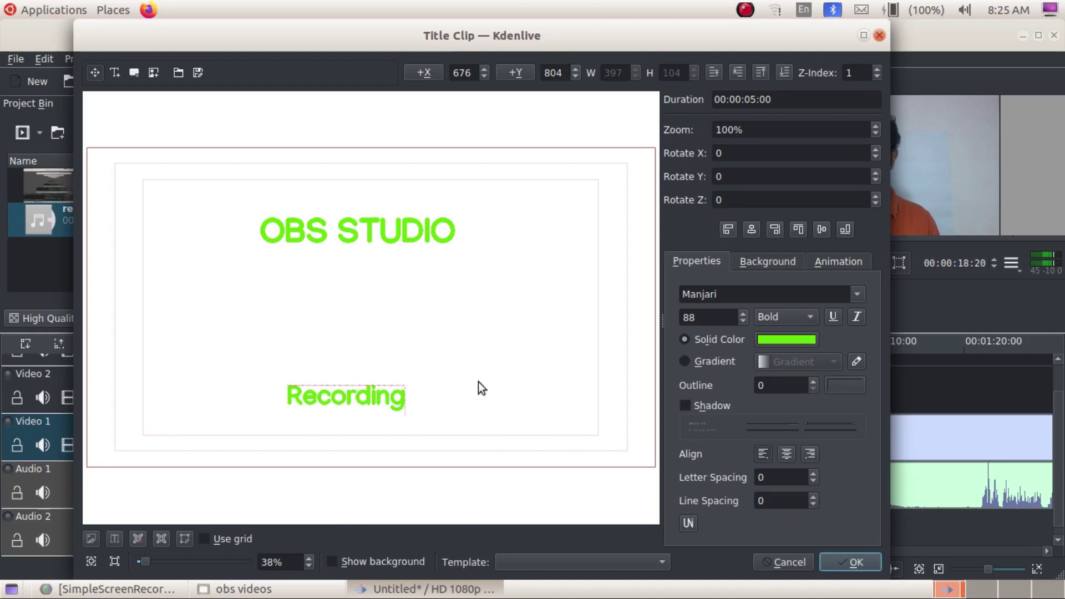
left_click(831, 555)
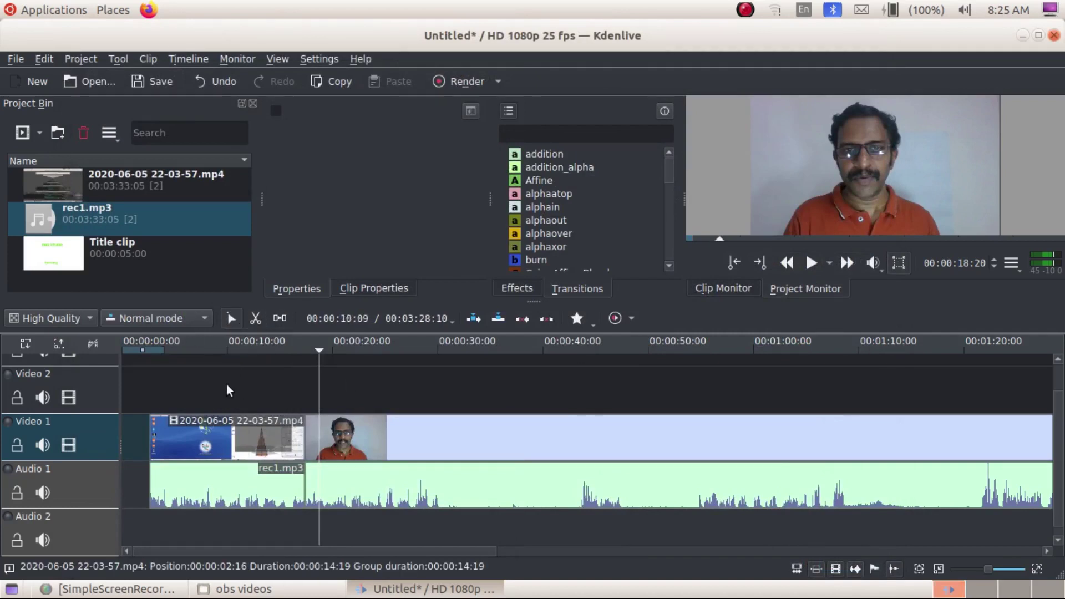
Shift all timeline clips together with the spacer tool, leaving about 9 seconds free at the start.
left_click(281, 317)
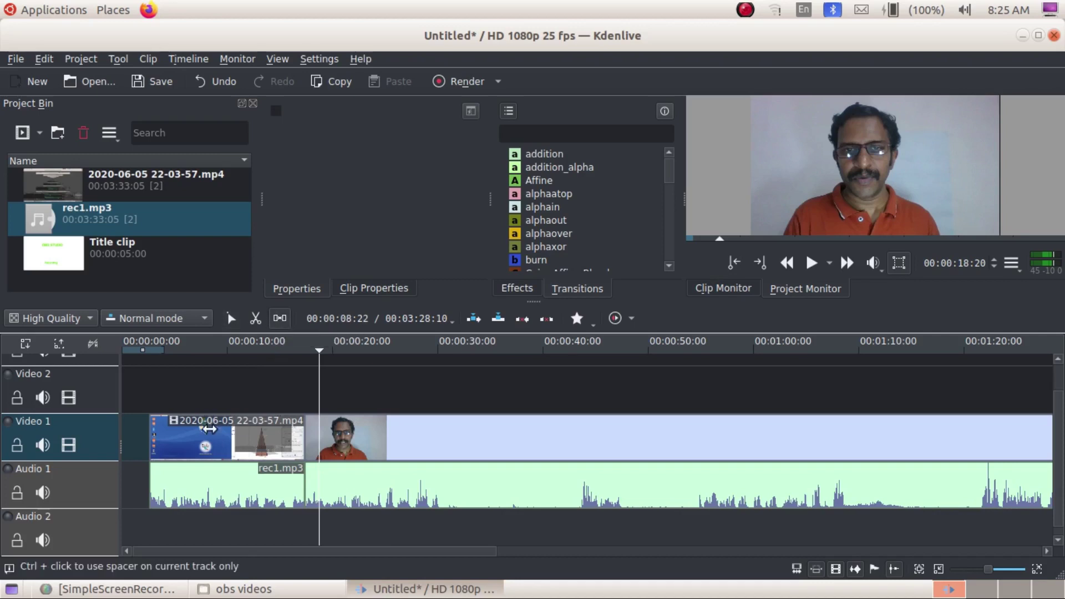
left_click_drag(178, 442, 574, 460)
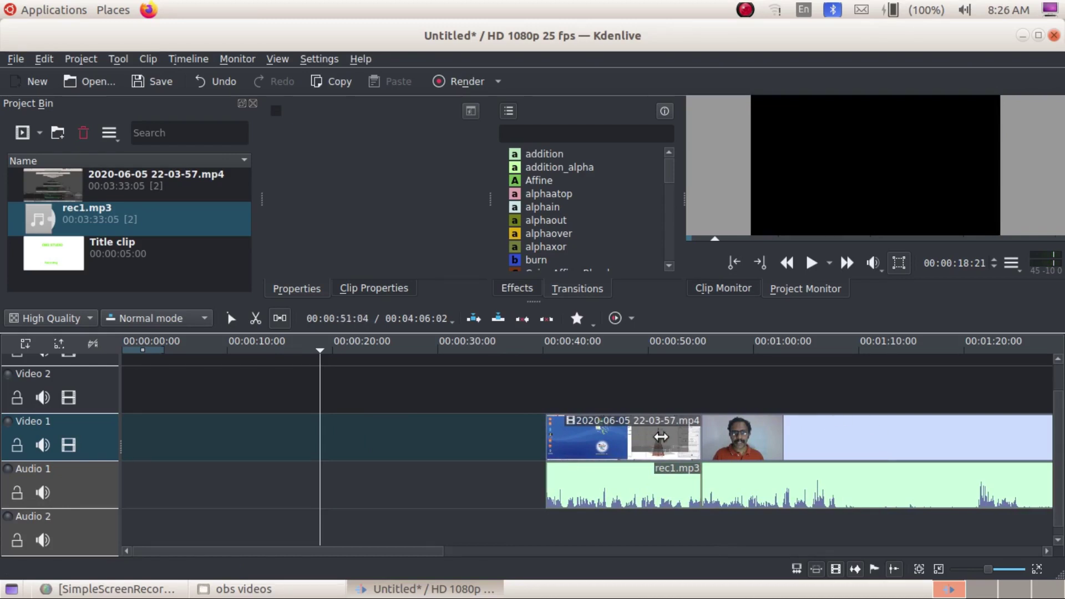
left_click_drag(664, 445, 531, 447)
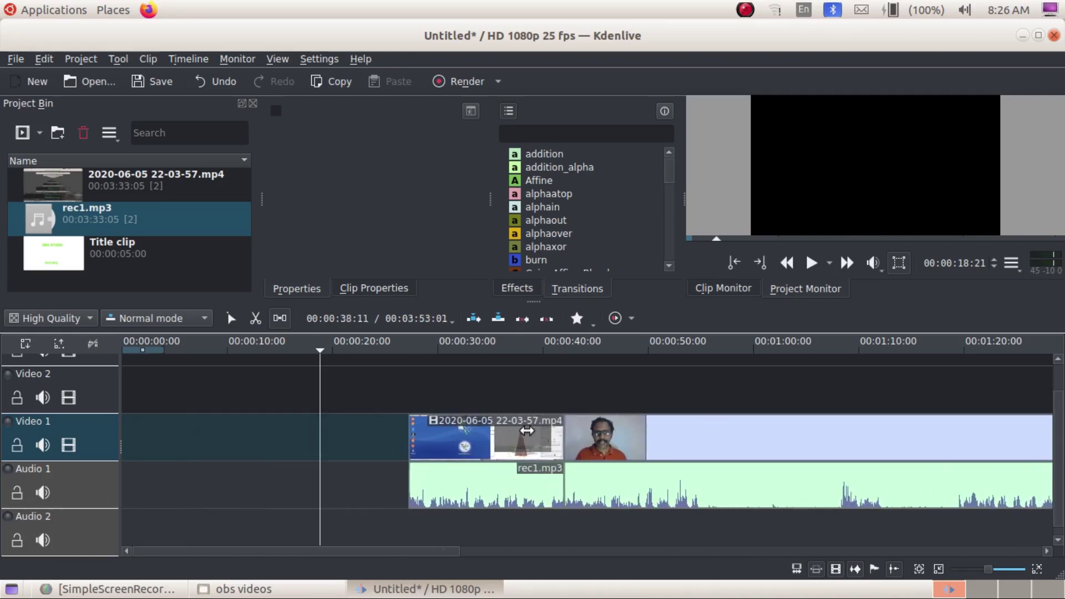
left_click(231, 320)
left_click_drag(471, 426, 483, 448)
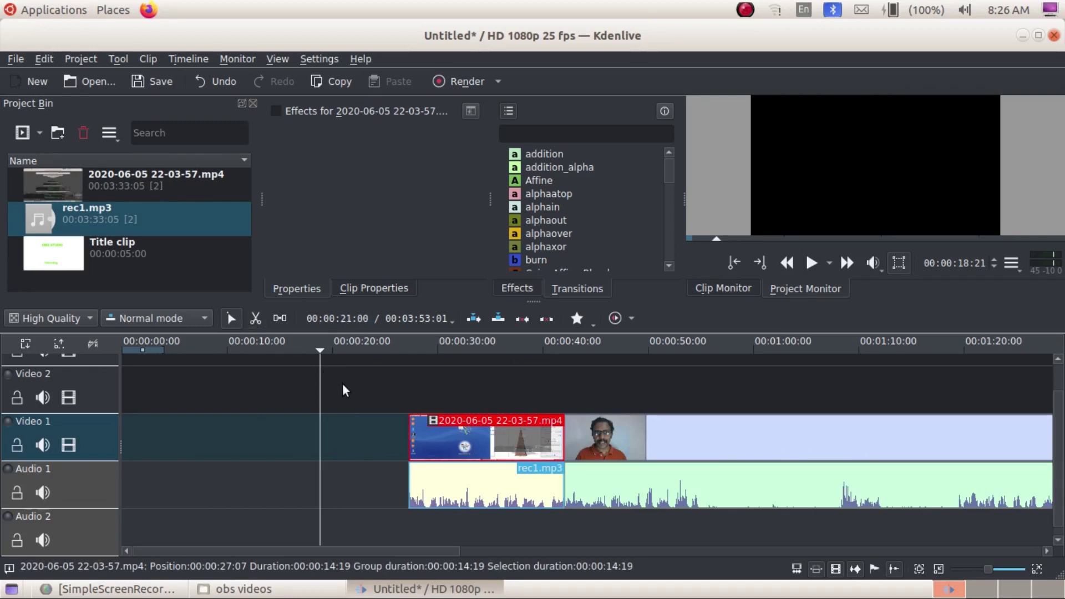
left_click(281, 319)
left_click_drag(458, 442, 272, 429)
Place the title clip at the start of Video 1 and close the gap between it and the following clips.
left_click_drag(78, 258, 126, 422)
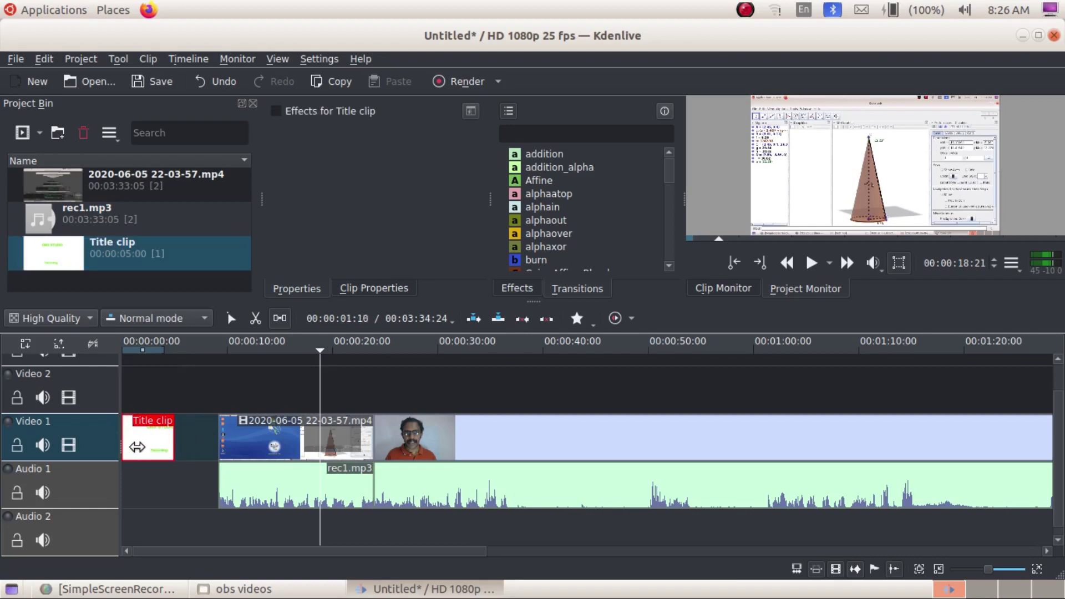
left_click_drag(266, 452, 221, 453)
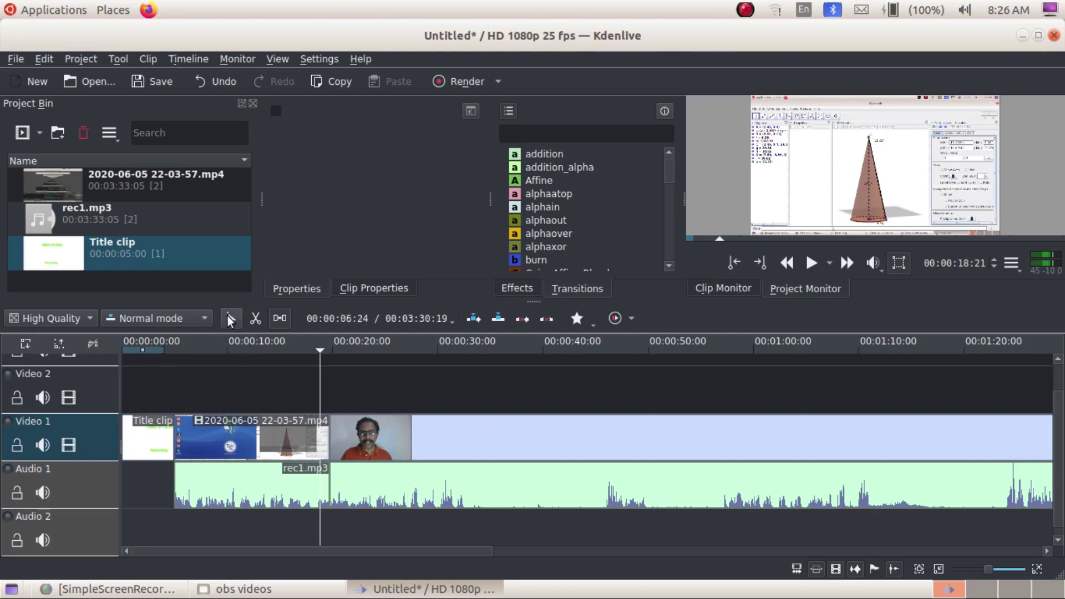
Play the timeline from the beginning past the cut from the title to the first video clip.
key("Home")
key("space")
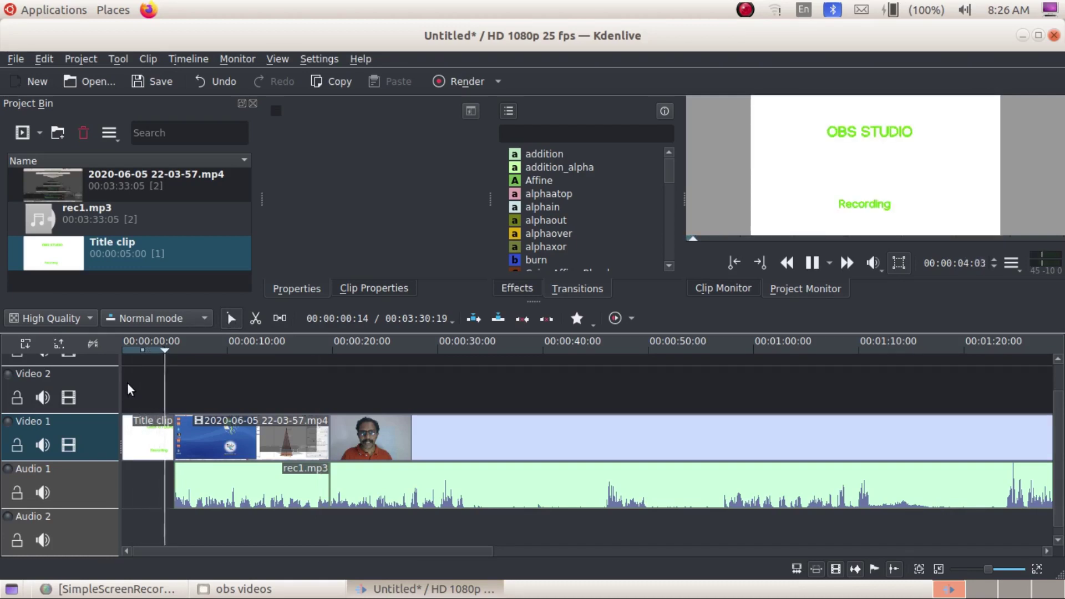
key("space")
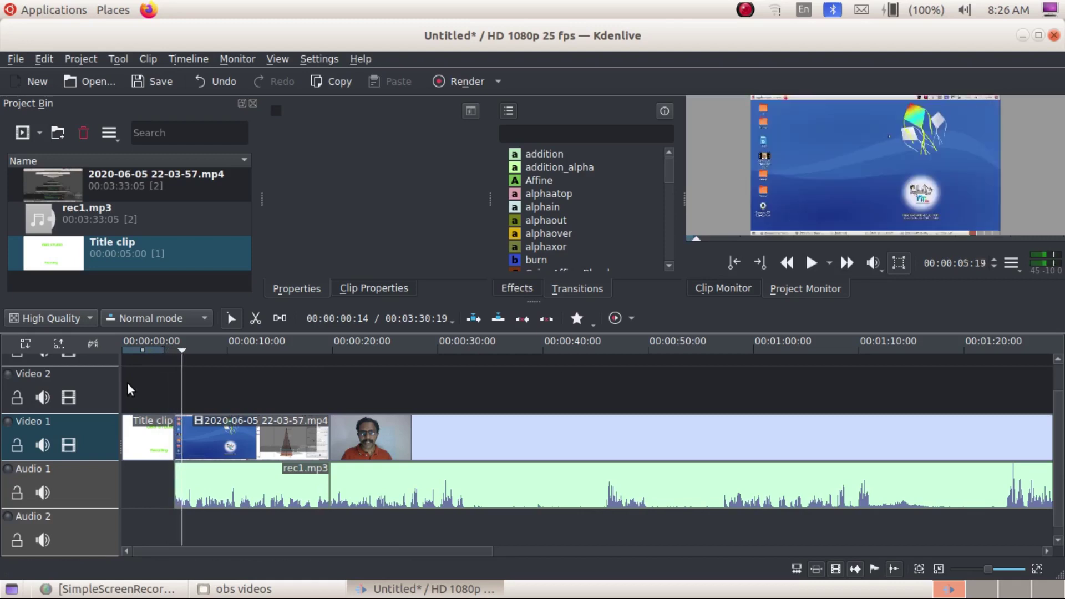
Ungroup the first video clip after the title from its rec1.mp3 audio and select the audio alone.
left_click(214, 439)
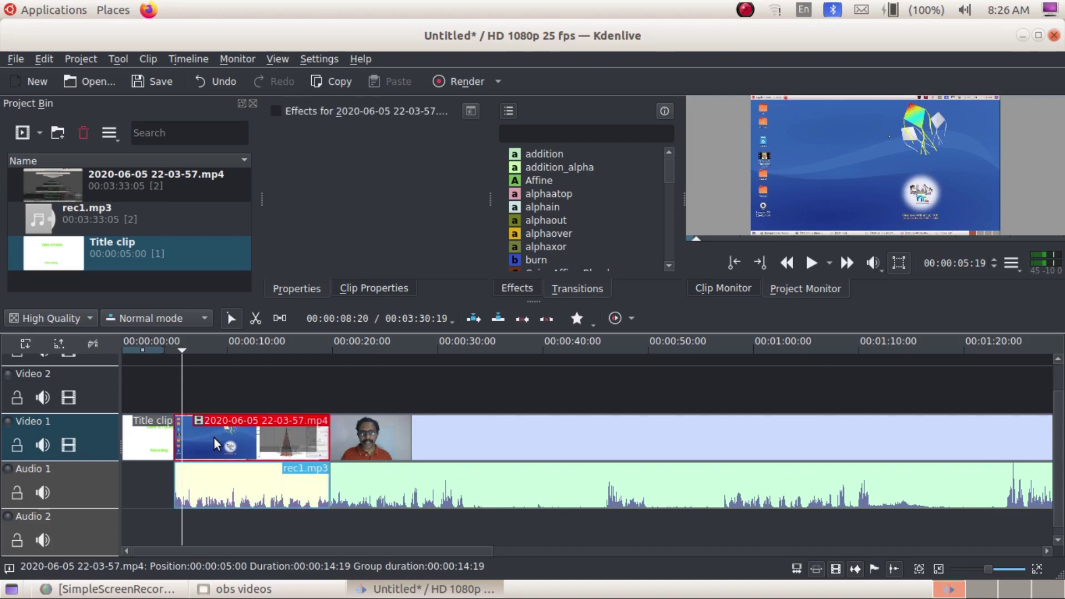
right_click(214, 437)
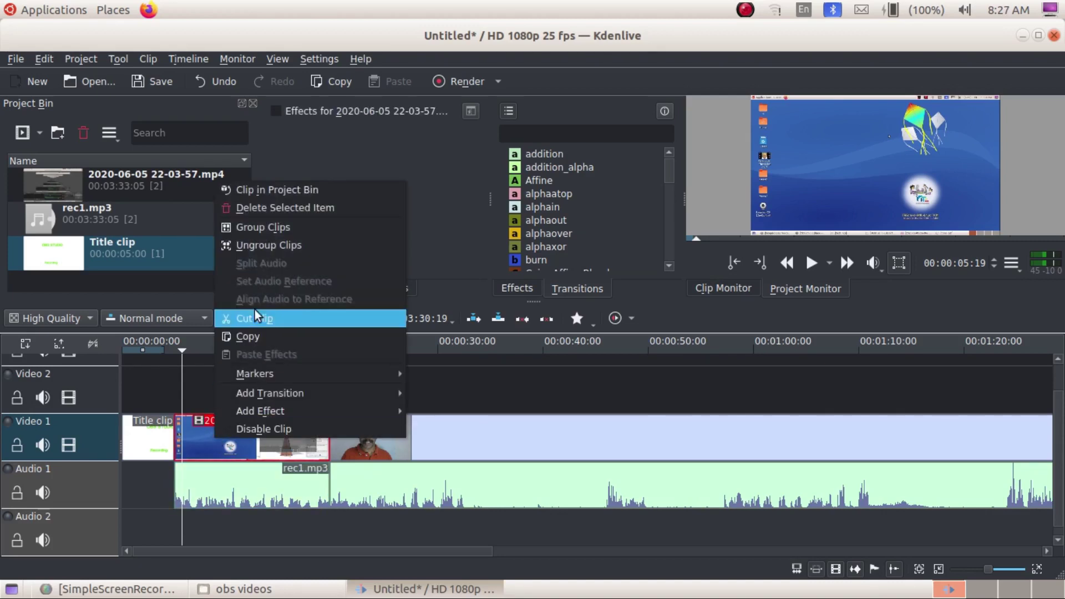
left_click(303, 245)
left_click(214, 476)
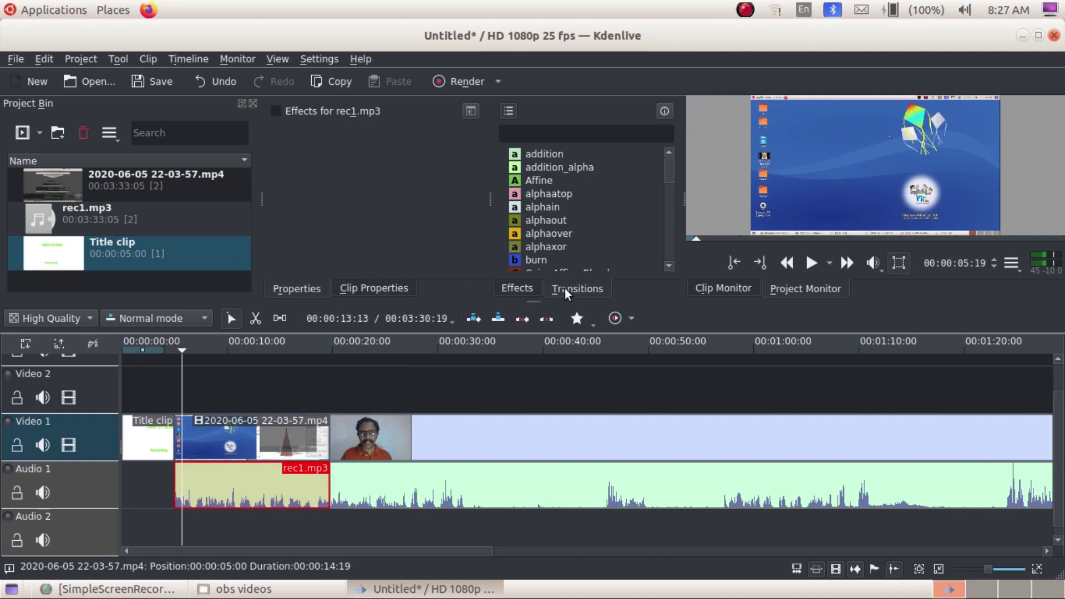
Add a Slide transition at the start of the first video clip after the title and play it back.
left_click_drag(667, 171, 670, 246)
left_click_drag(531, 207, 197, 456)
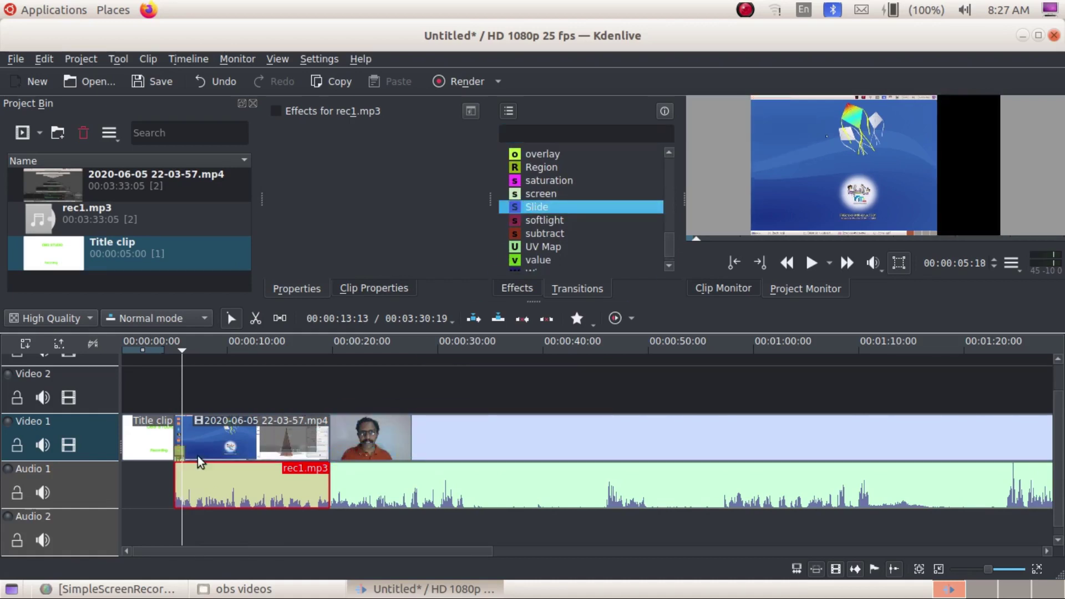
left_click(151, 400)
key("space")
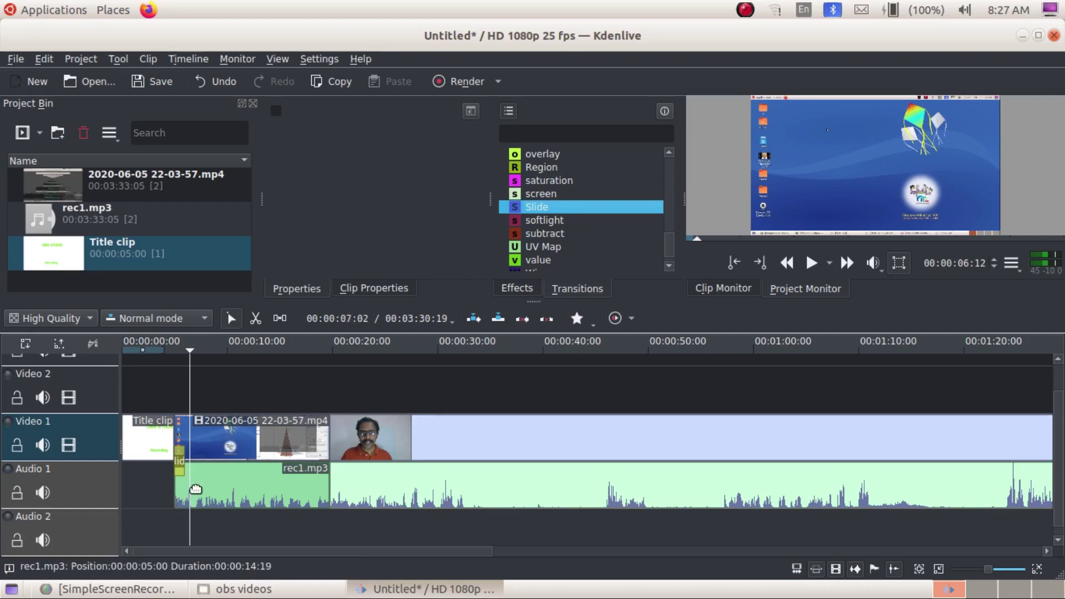
Add a Fade in effect of about 5 seconds to the first rec1.mp3 segment and play the result.
left_click(195, 488)
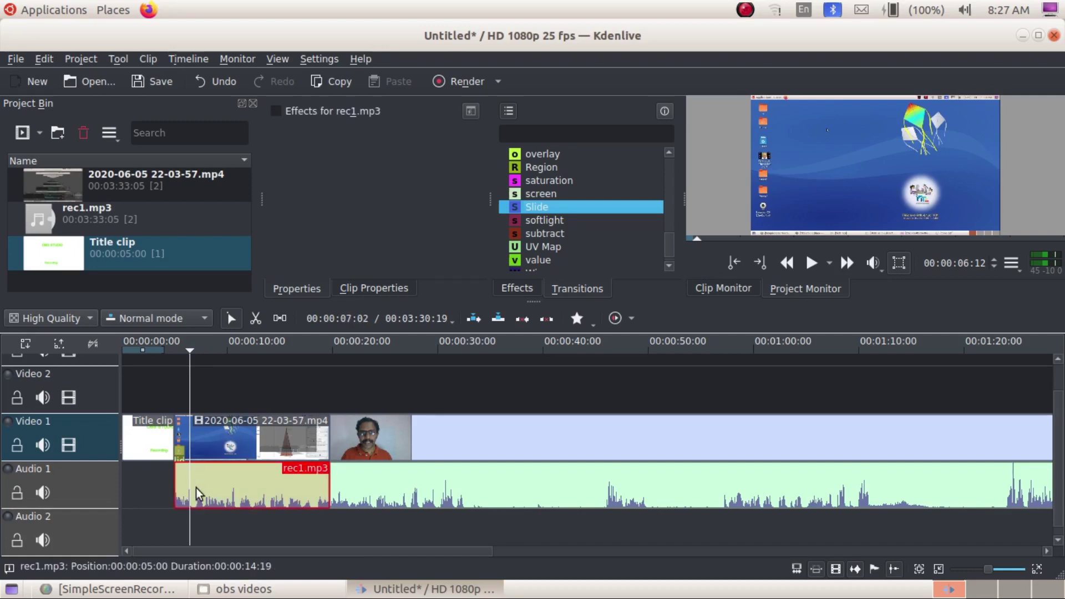
right_click(195, 487)
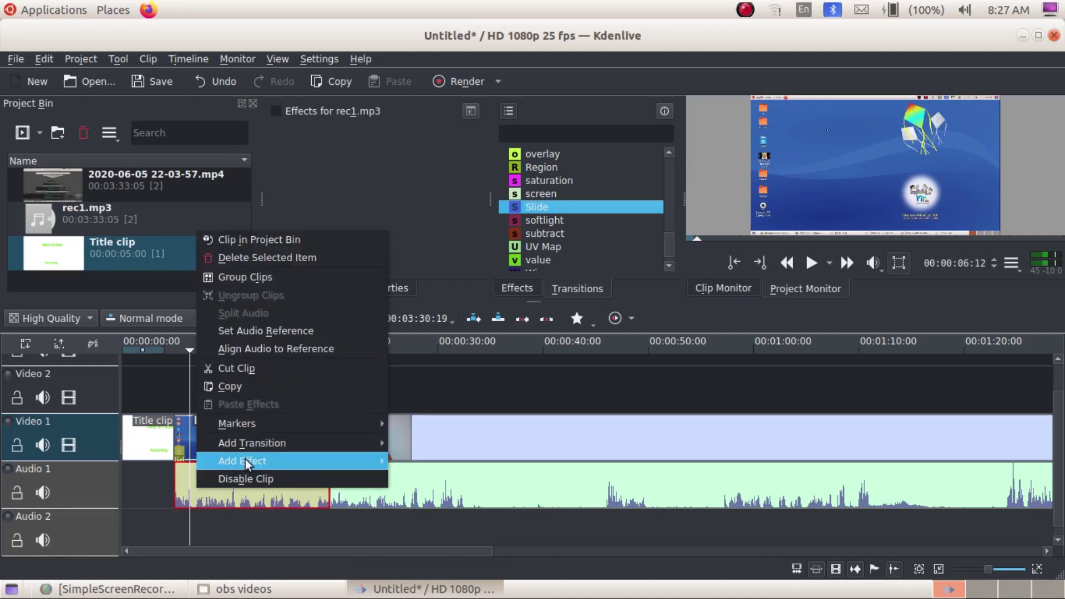
mouse_move(264, 461)
mouse_move(435, 533)
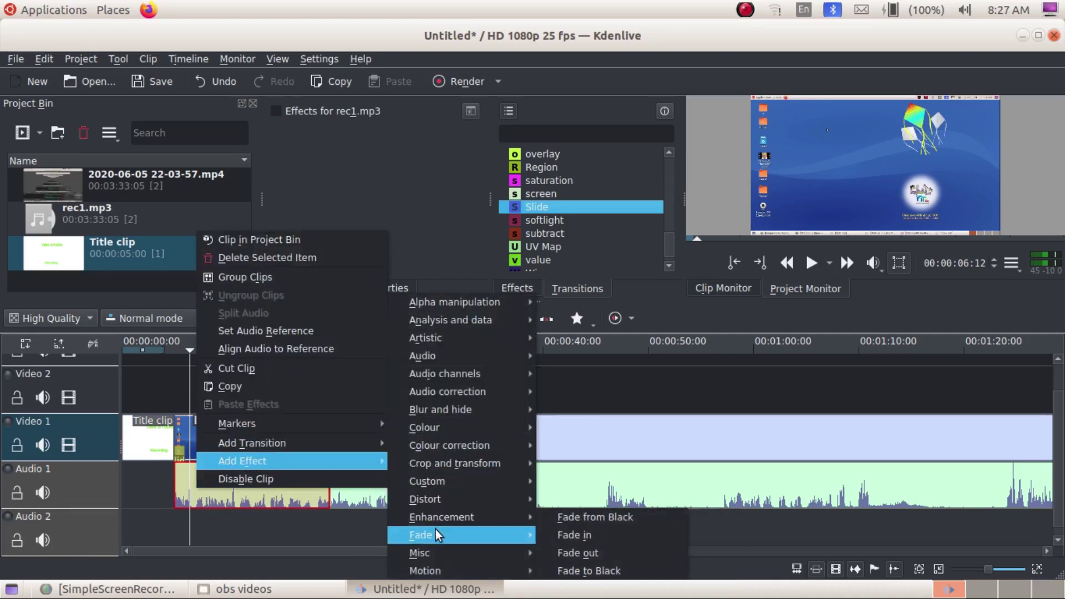
left_click(567, 536)
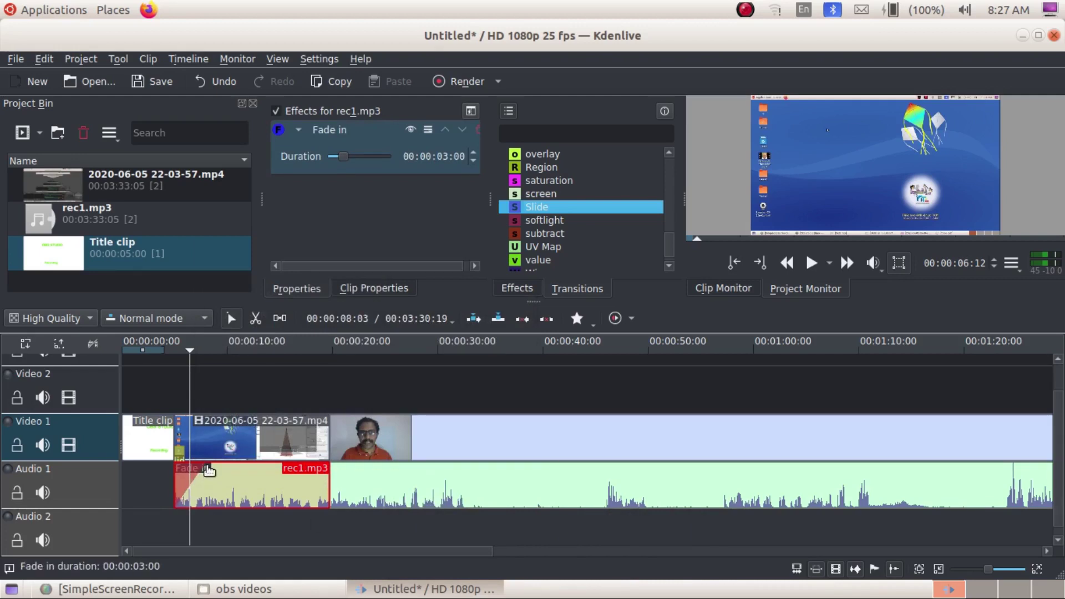
left_click_drag(207, 469, 229, 477)
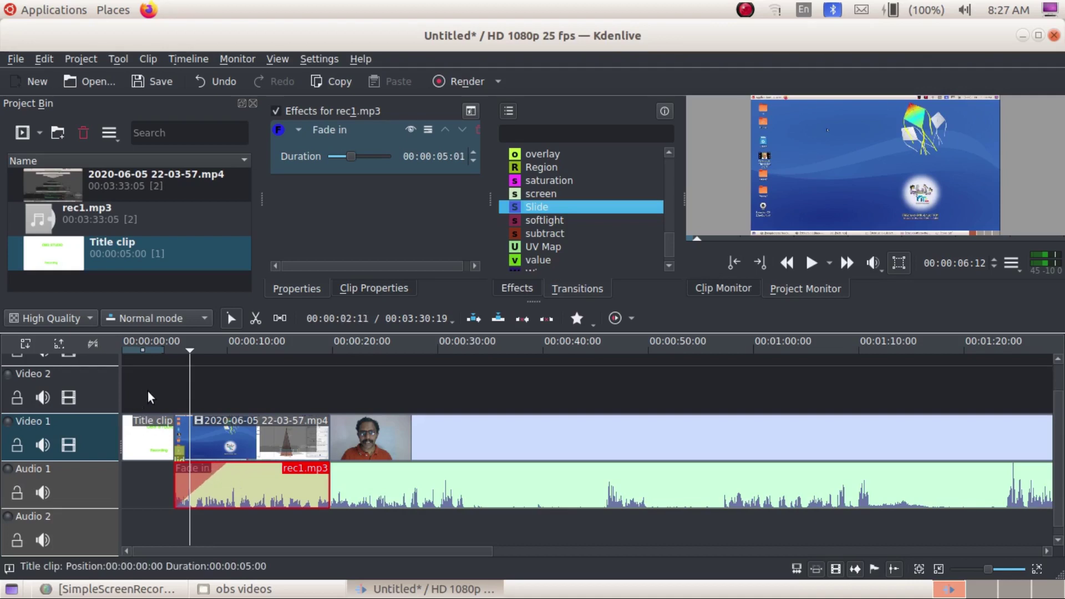
left_click(161, 408)
key("space")
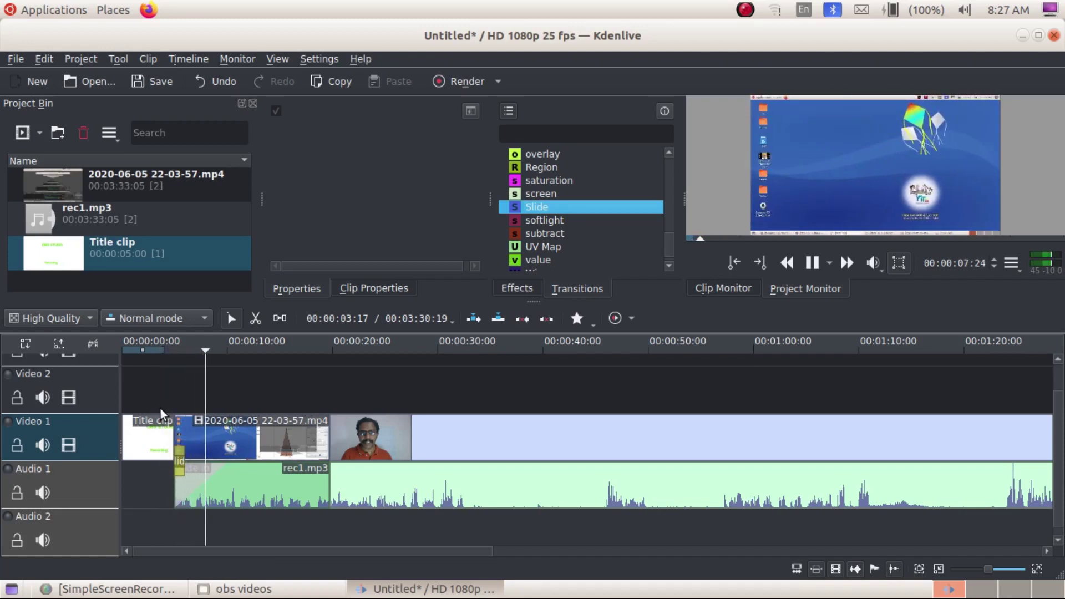
Stop the playback and import Calm Wind.mp3 from the Videos folder into the project bin.
key("space")
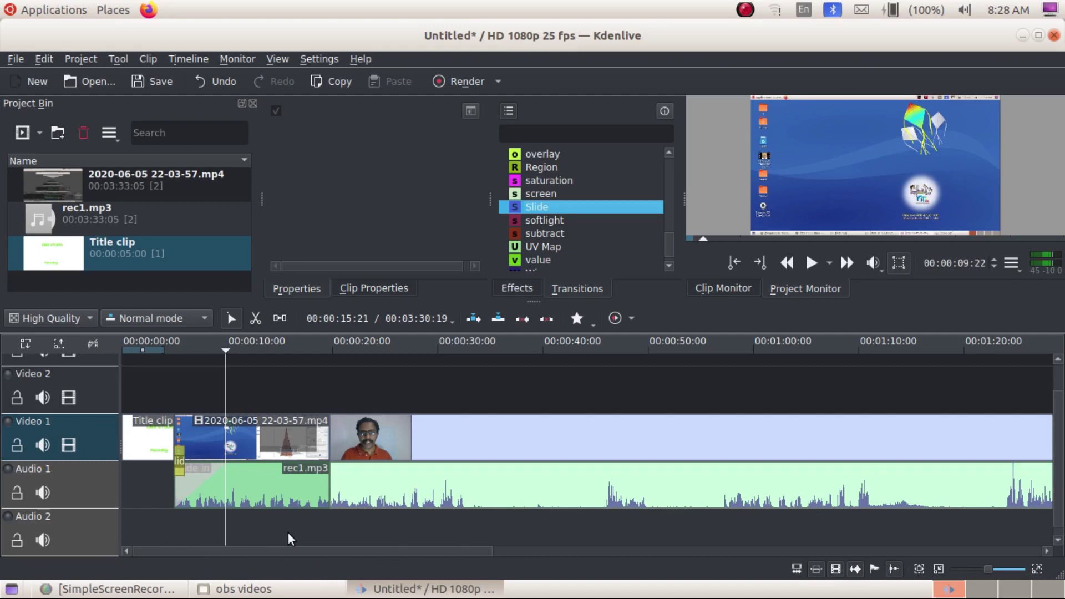
left_click(40, 132)
left_click(48, 150)
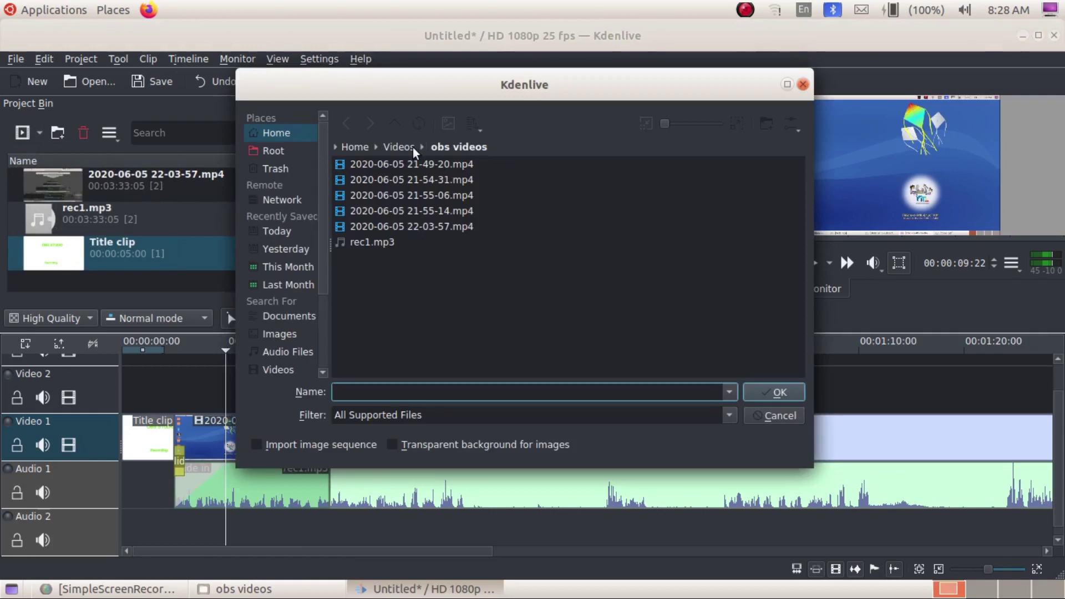
left_click(408, 149)
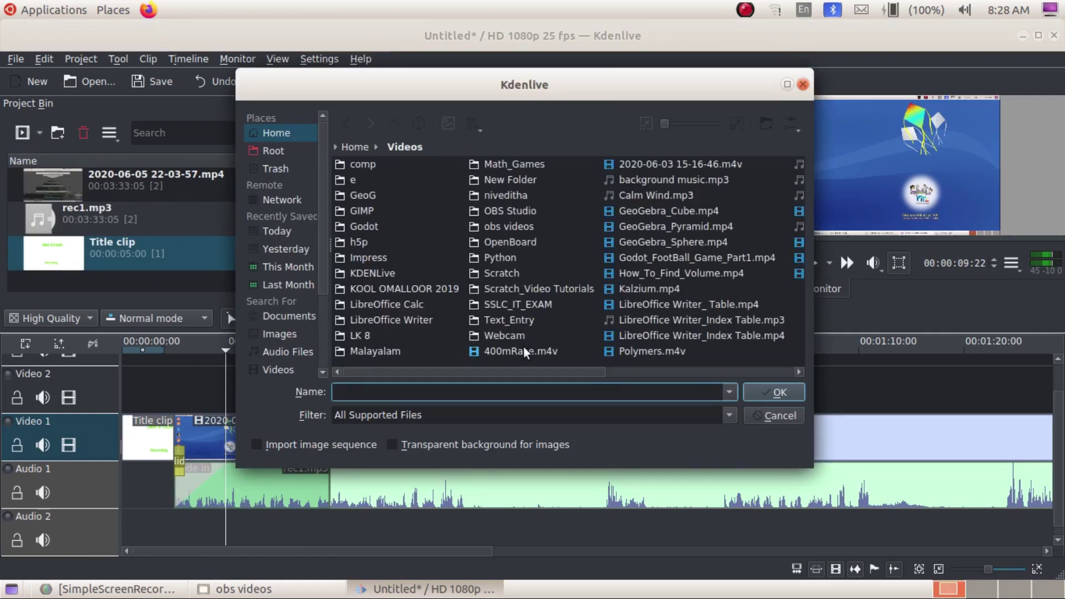
left_click_drag(550, 369, 626, 368)
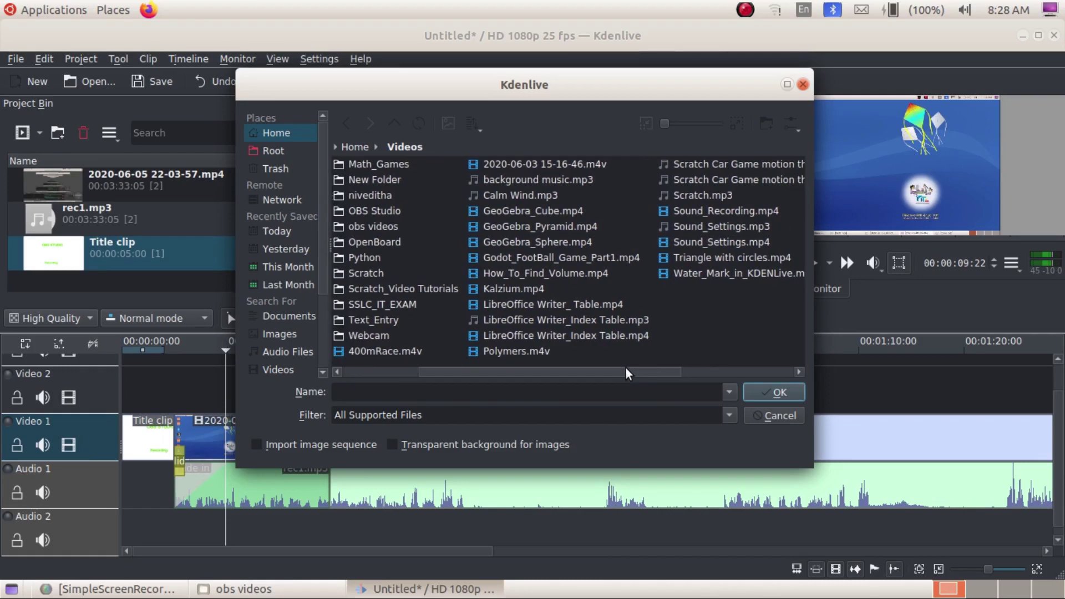
left_click(564, 178)
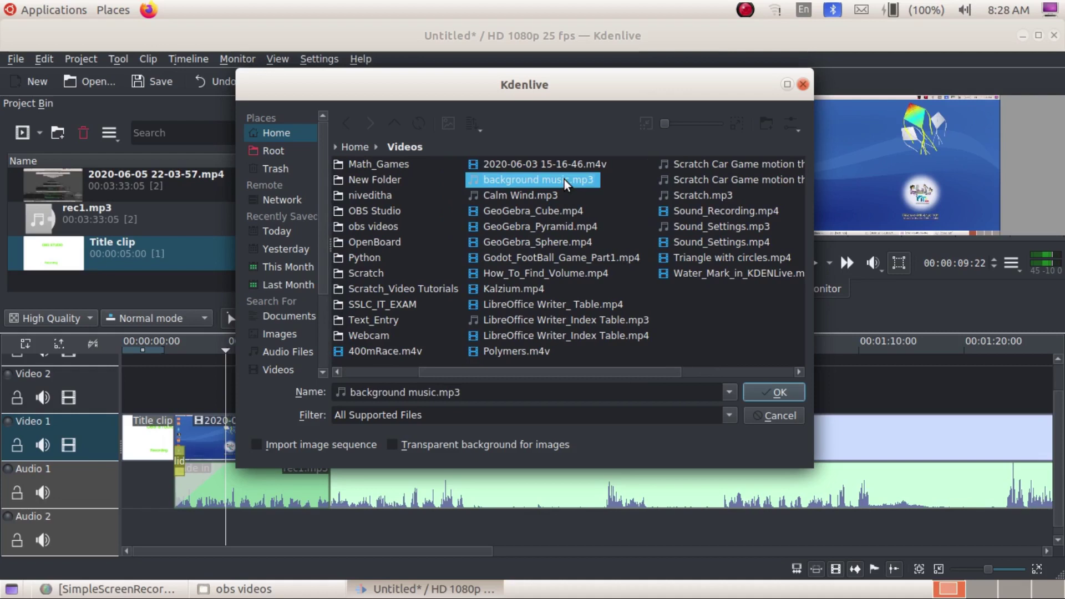
left_click(556, 197)
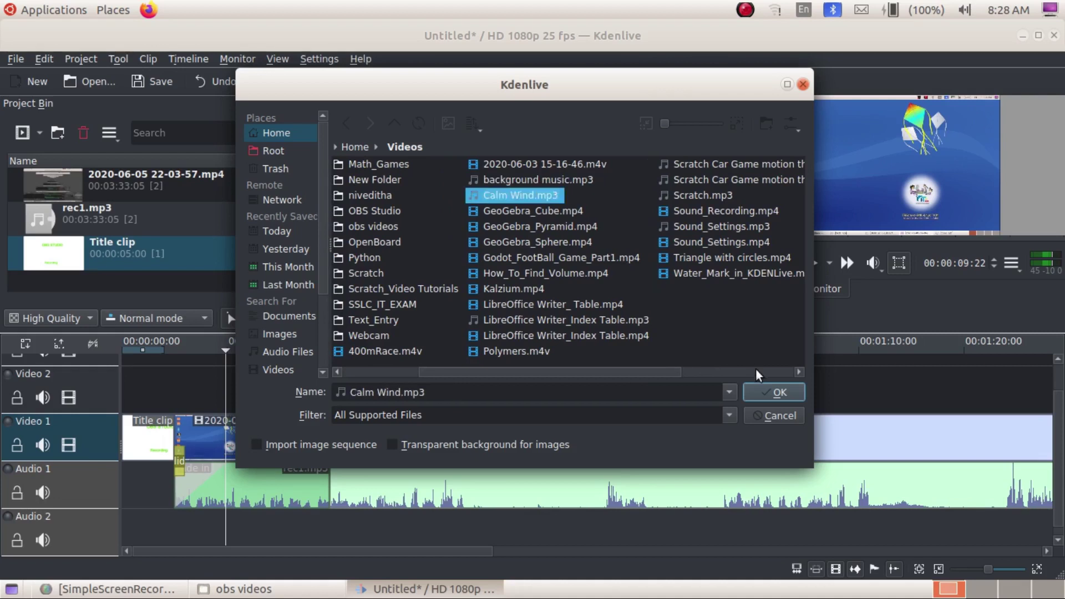
left_click(758, 384)
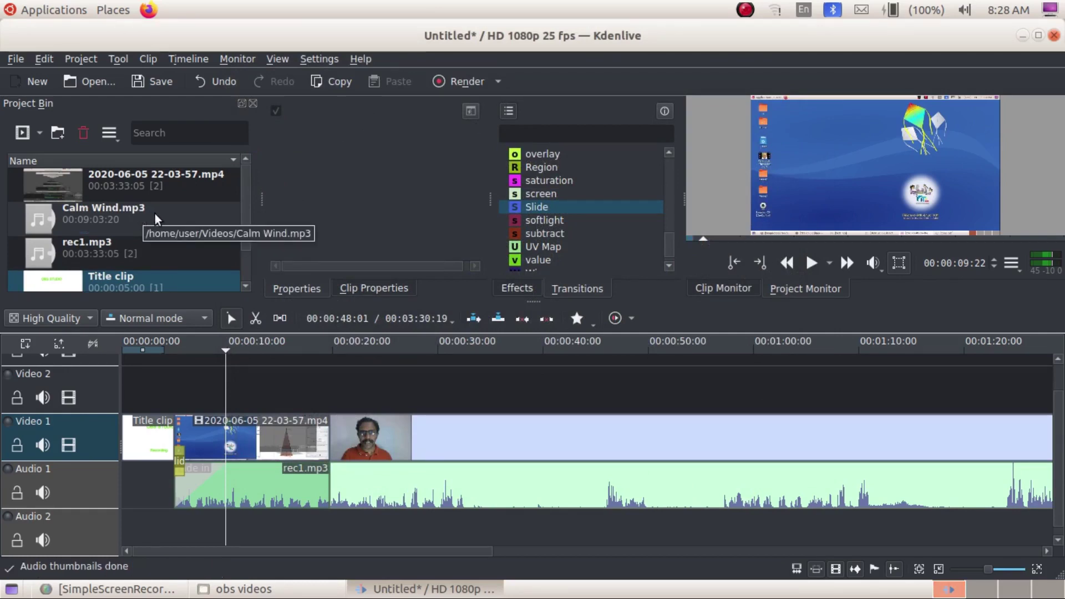
Place Calm Wind.mp3 at the start of the Audio 2 track and play the title section with it.
left_click_drag(155, 214, 124, 534)
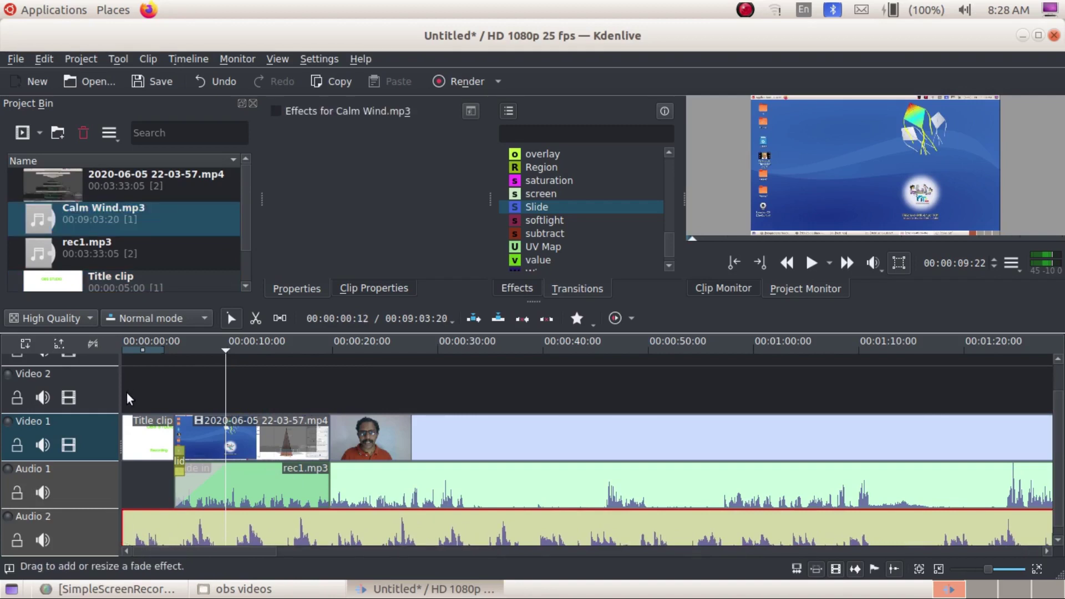
left_click(127, 392)
key("space")
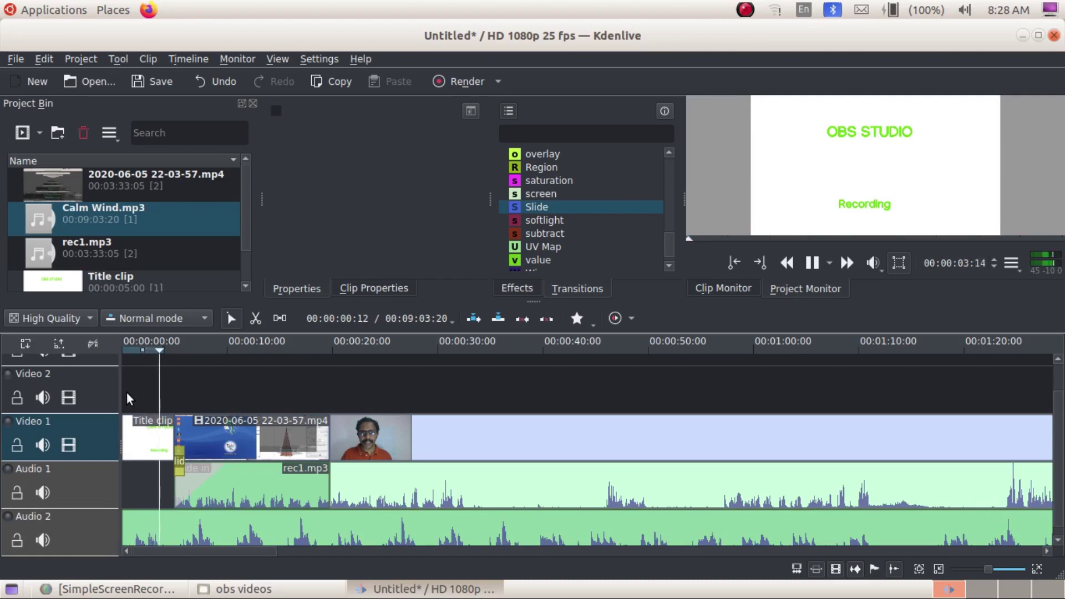
key("space")
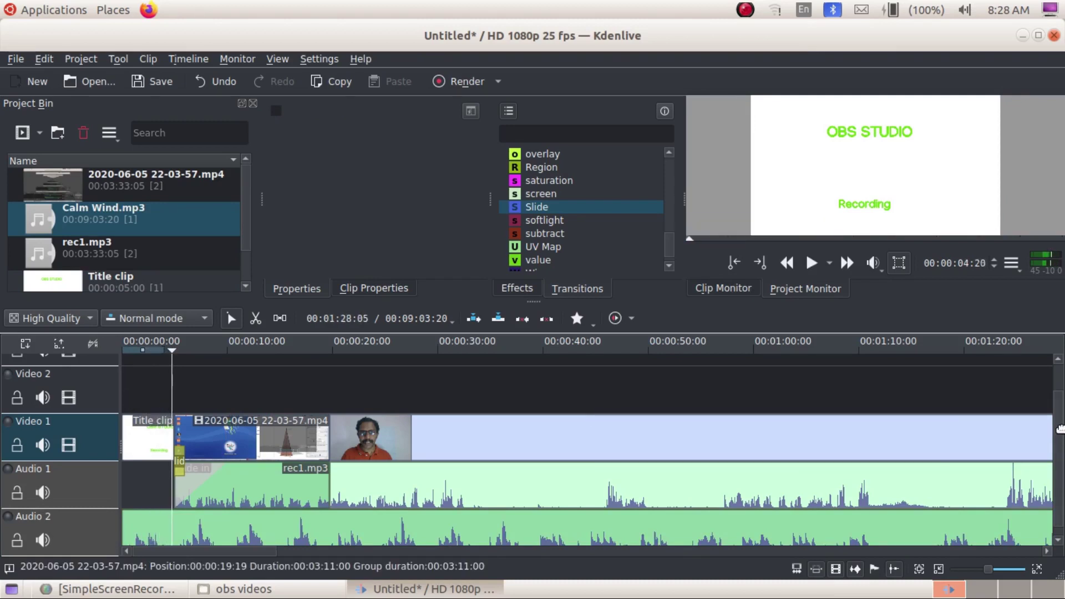
Try a Gain effect of 50% on the Calm Wind.mp3 clip on Audio 2 and remove the effect again.
left_click_drag(1060, 430, 1060, 481)
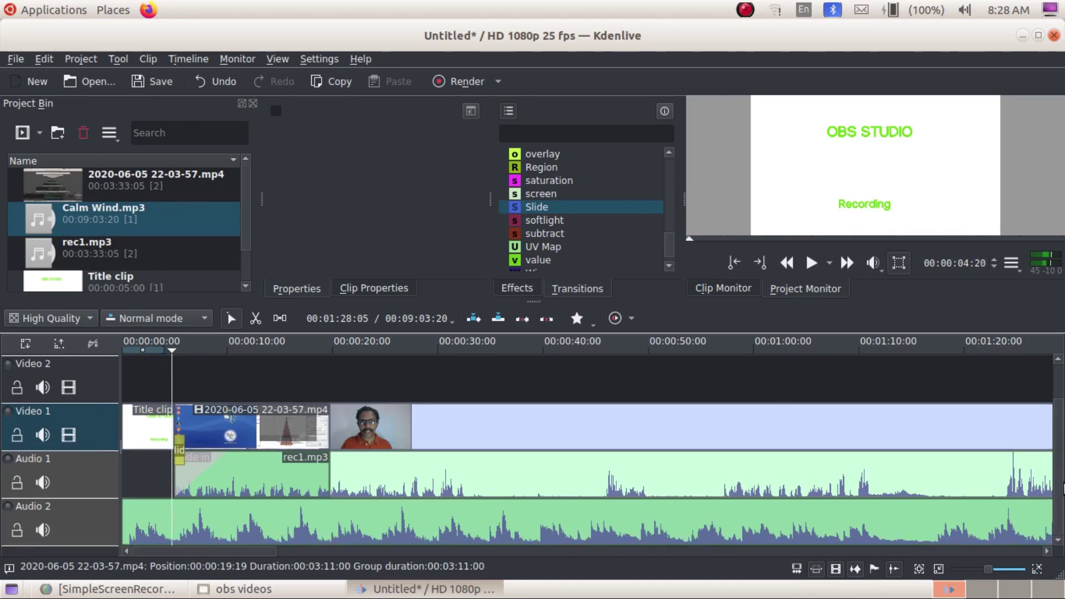
left_click(151, 531)
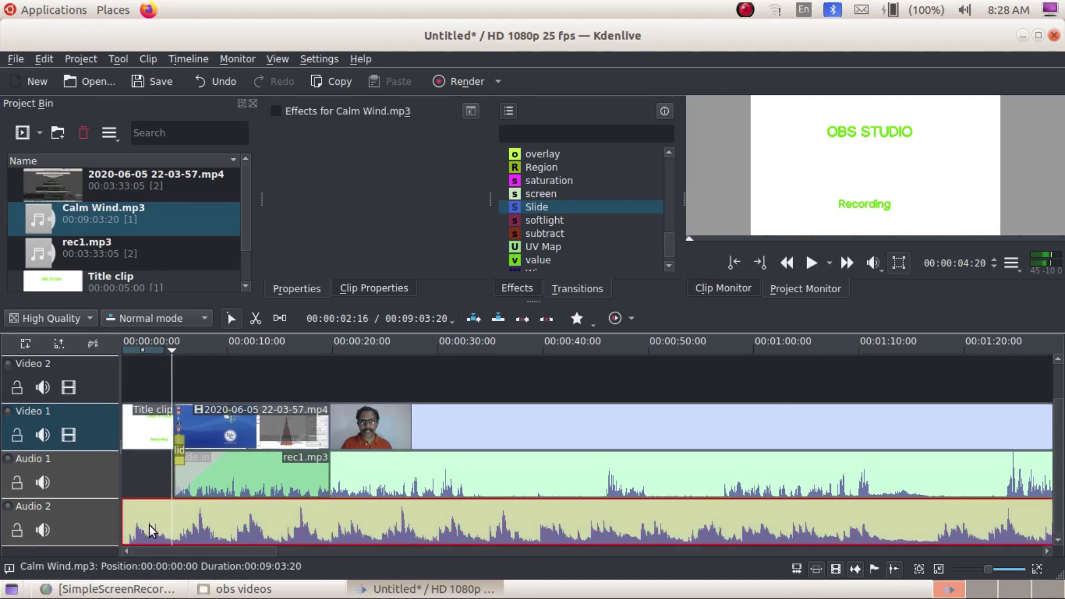
right_click(151, 531)
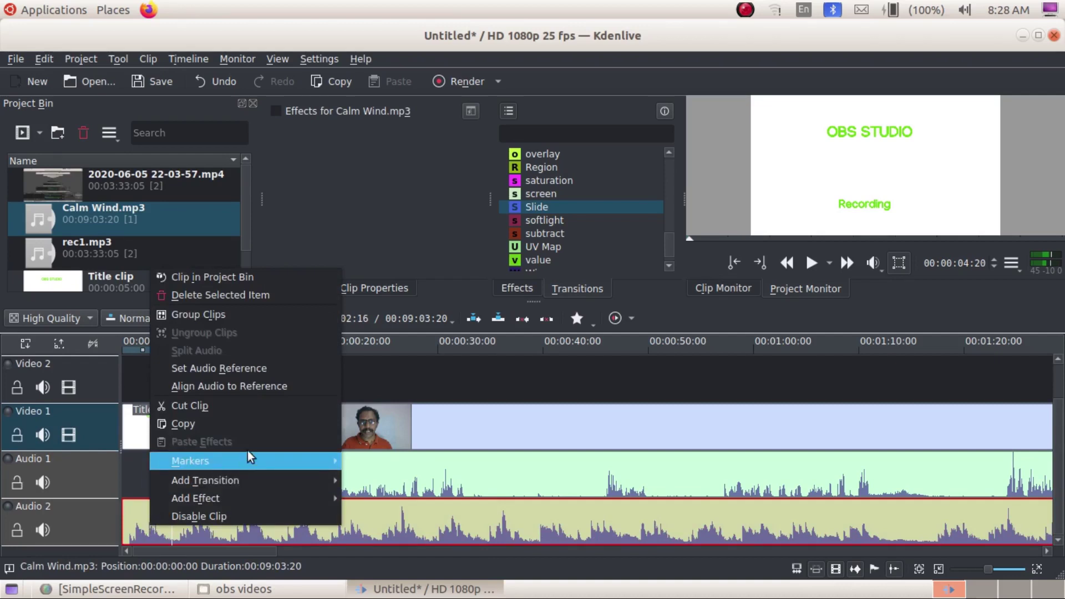
mouse_move(282, 468)
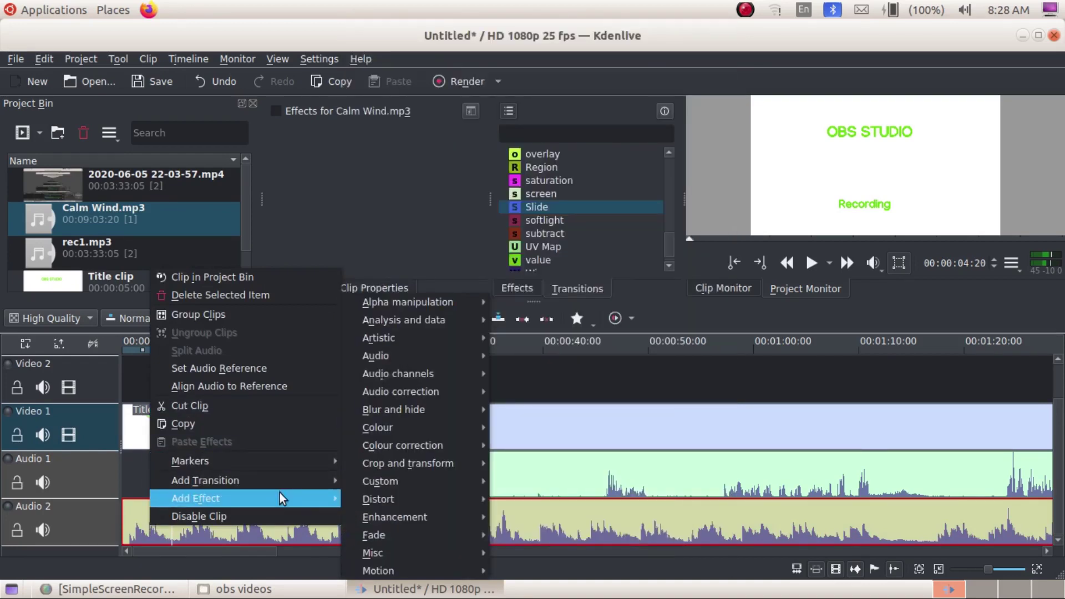
mouse_move(405, 389)
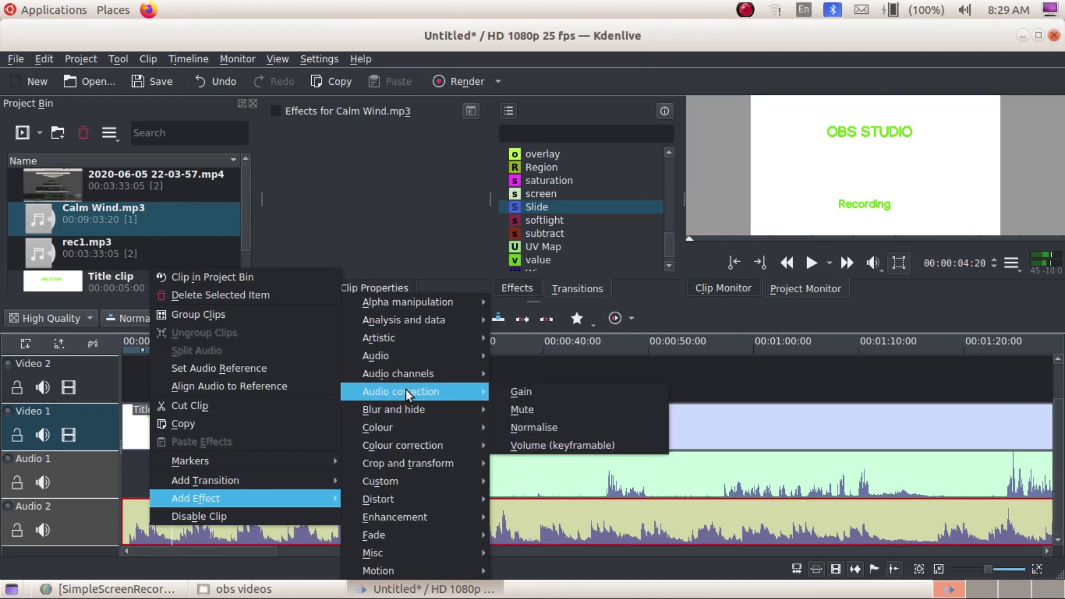
left_click(558, 391)
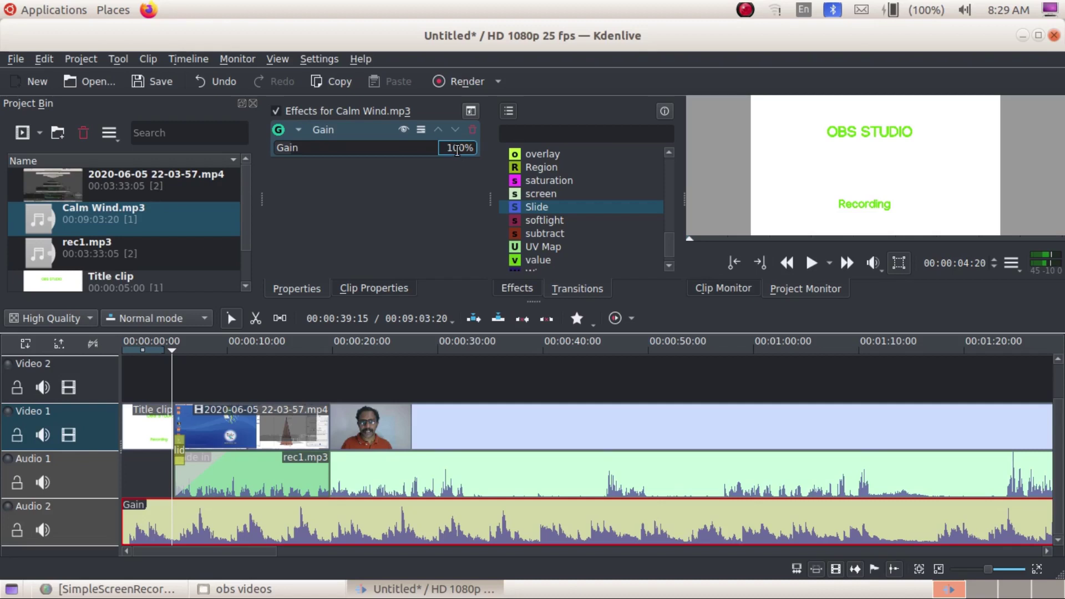
key("BackSpace")
key("BackSpace")
type("5")
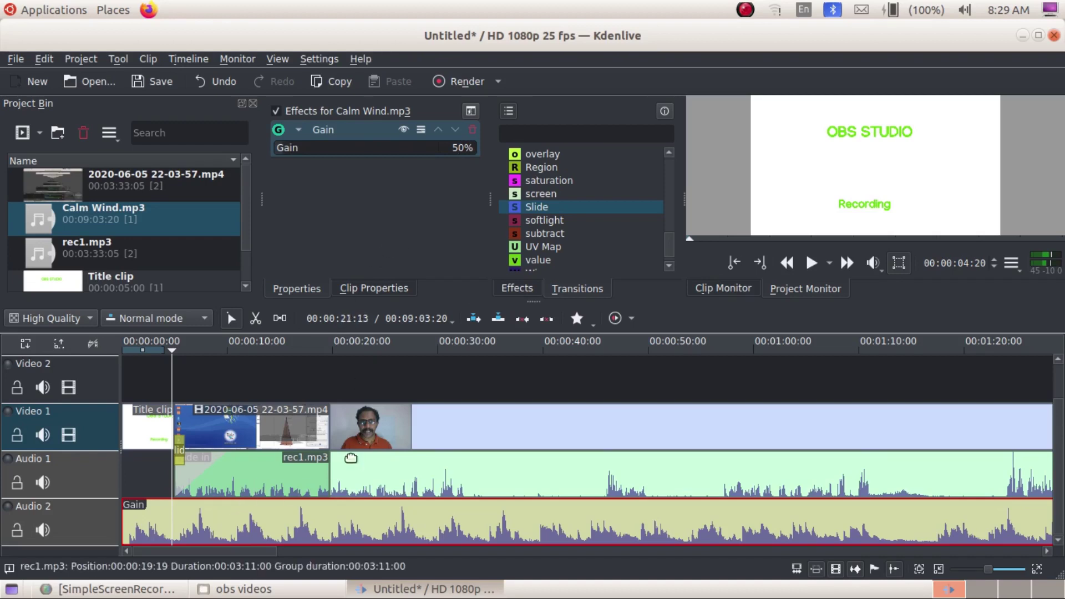
left_click(470, 133)
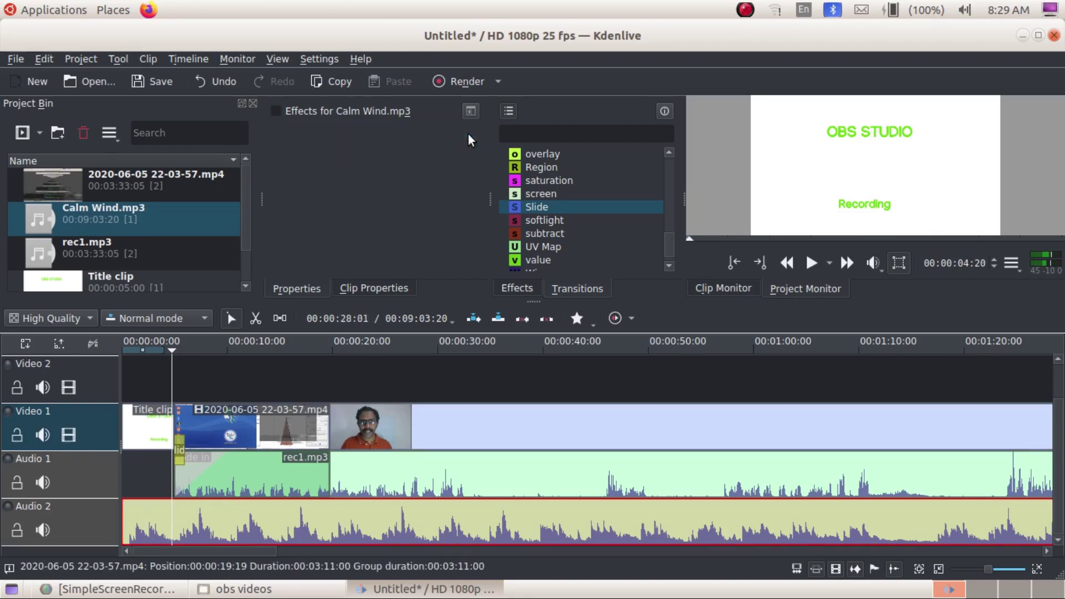
Add a Volume (keyframable) effect from Audio correction to the Calm Wind.mp3 clip on Audio 2.
right_click(161, 524)
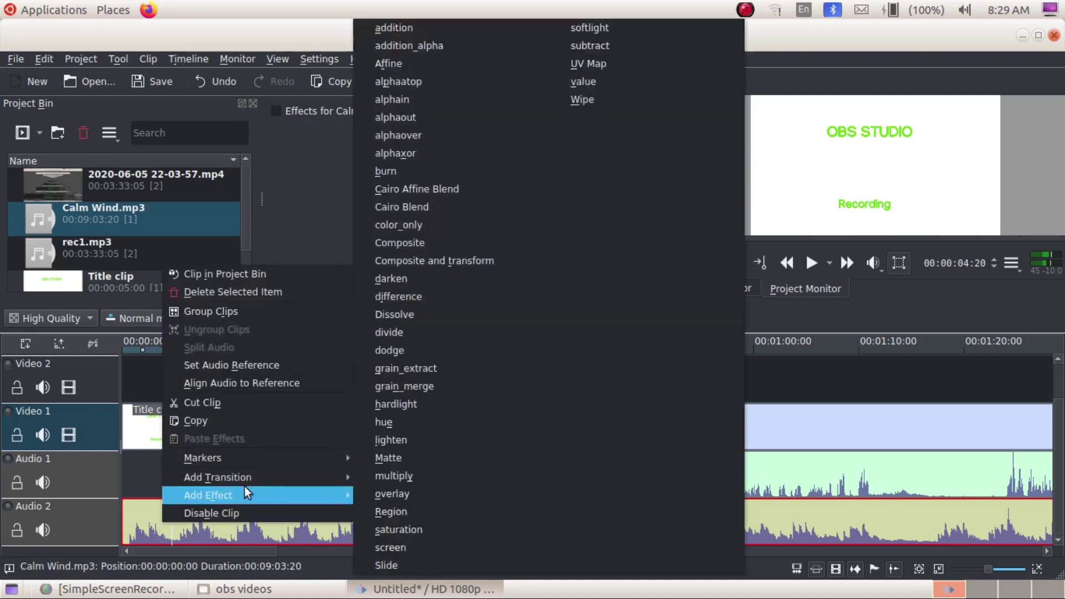
mouse_move(341, 487)
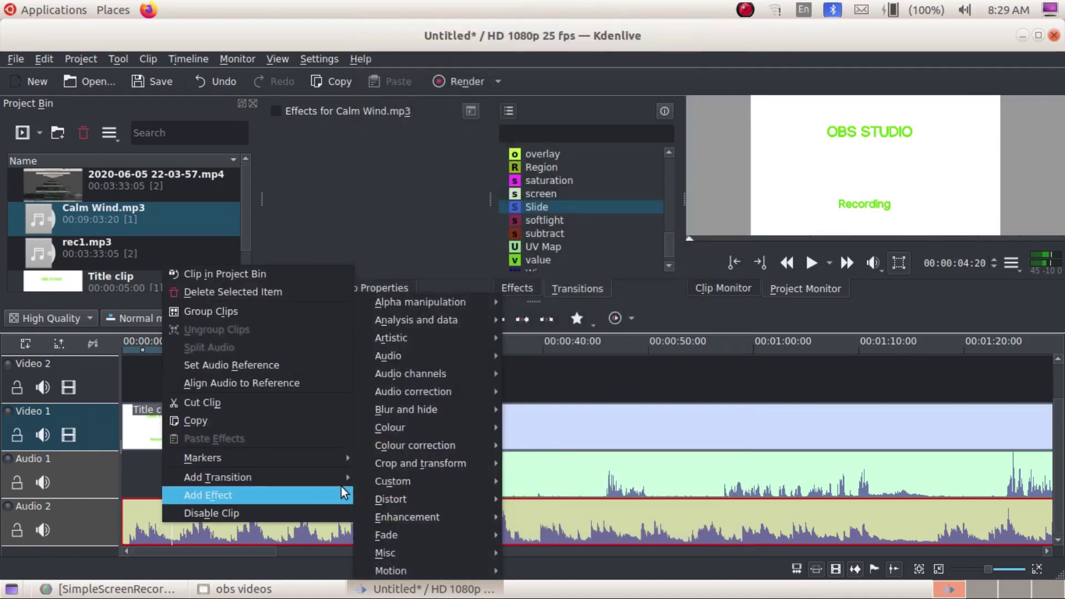
mouse_move(480, 391)
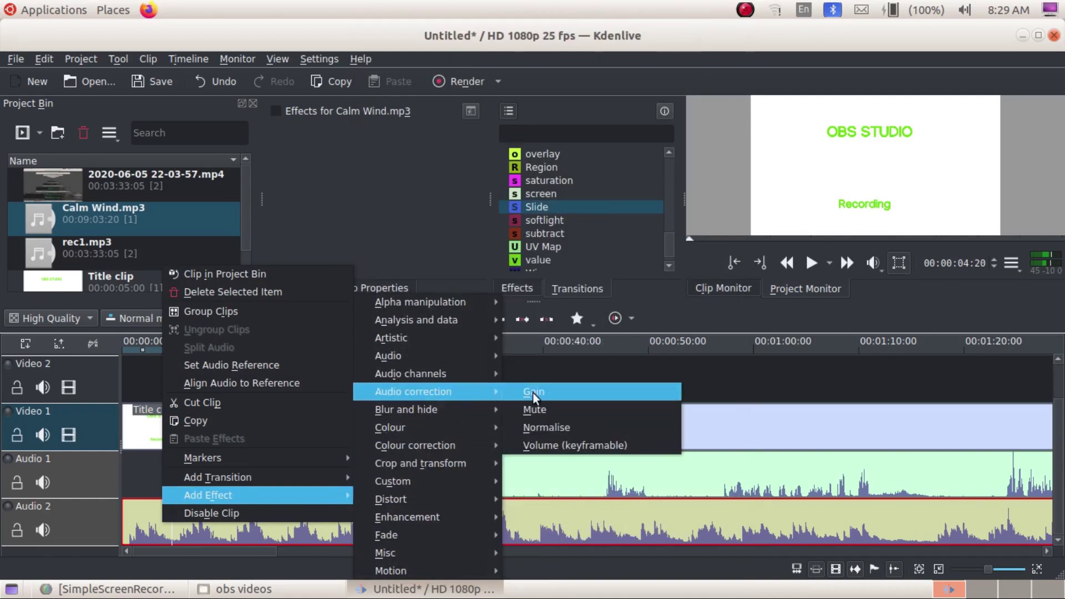
left_click(544, 447)
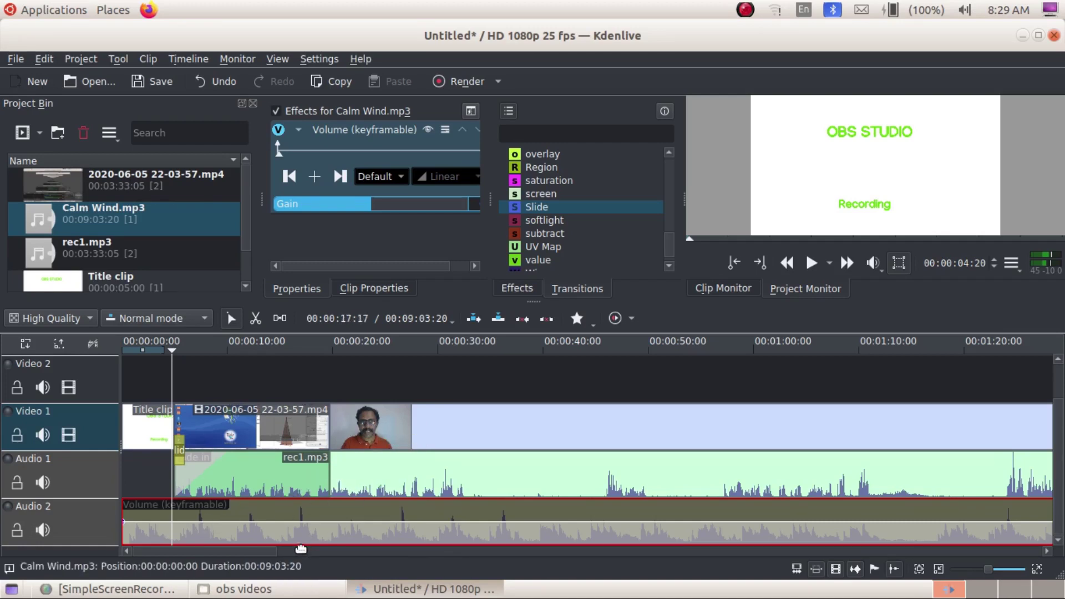
Lower the volume keyframe at the start of the Calm Wind.mp3 clip and play the timeline to judge the background music level.
left_click_drag(121, 524, 124, 525)
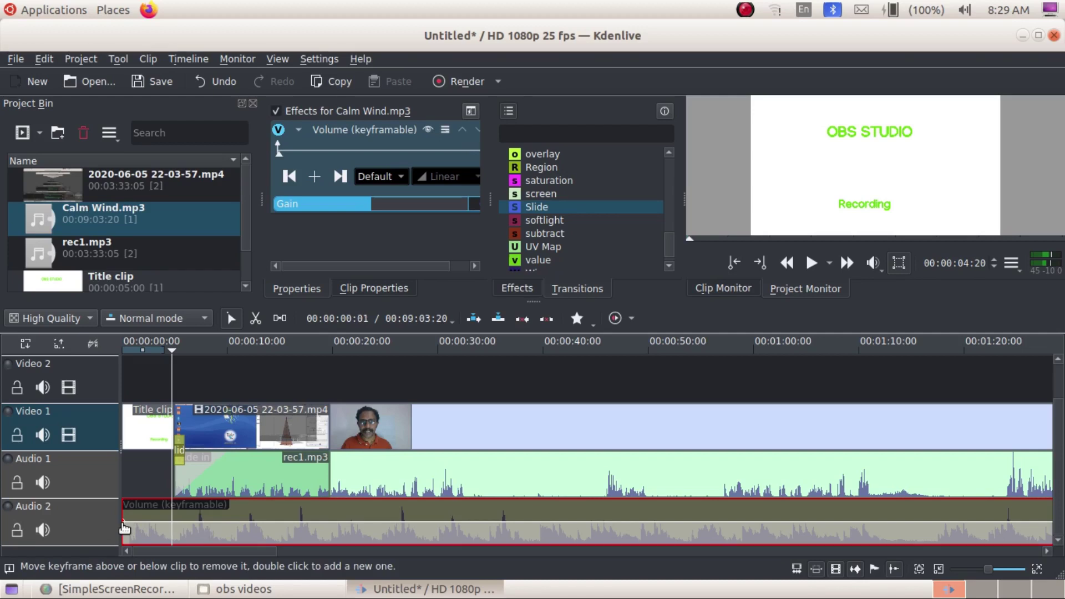
left_click_drag(125, 527, 126, 538)
key("space")
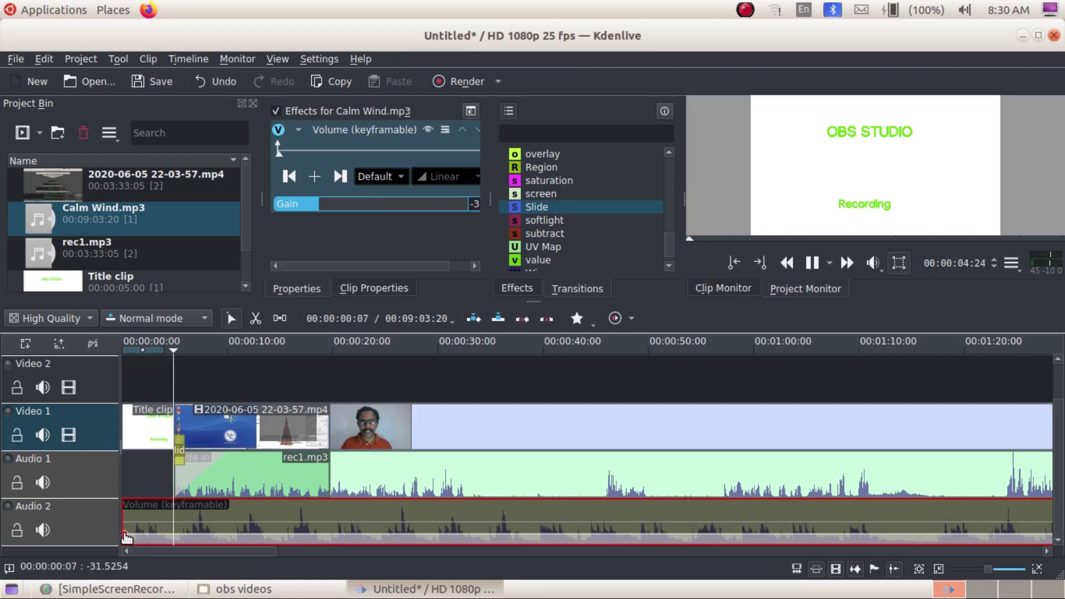
mouse_move(126, 538)
left_mouse_down()
mouse_move(118, 514)
mouse_move(126, 534)
left_mouse_up()
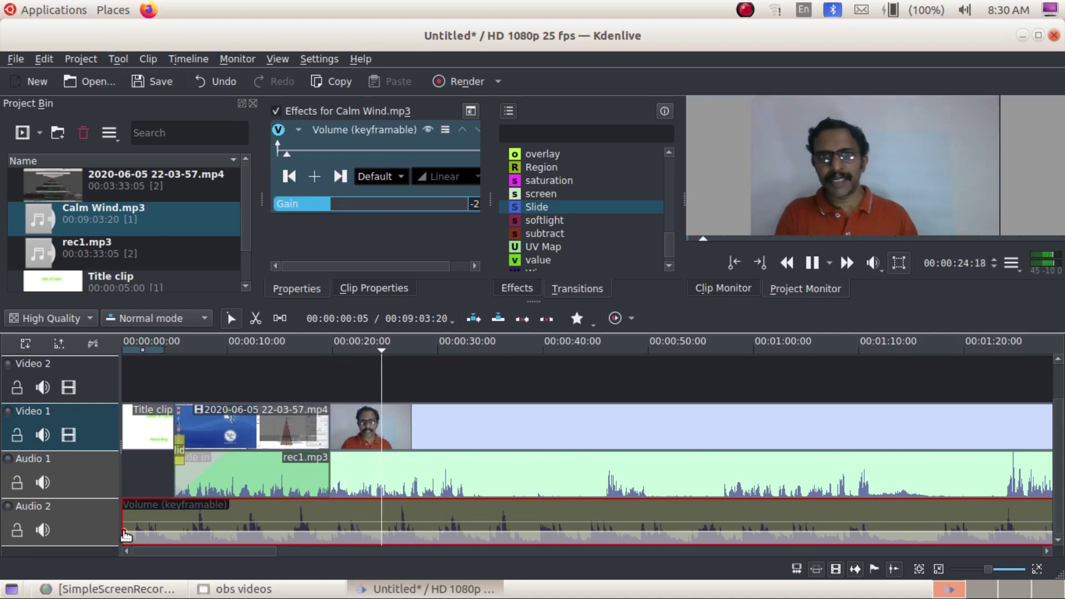
key("space")
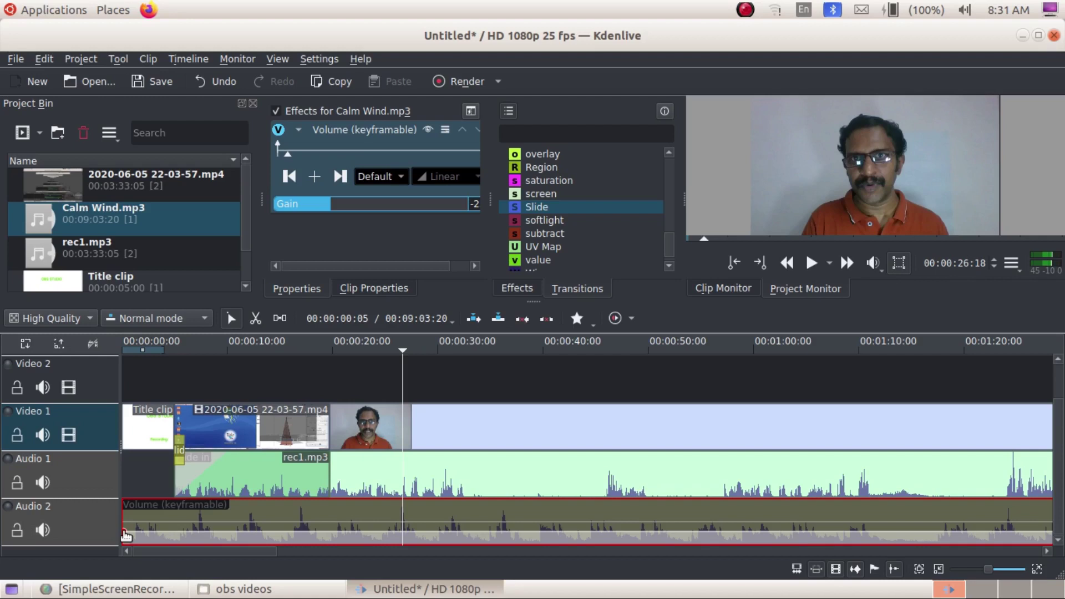
Open the project's render settings and browse to the Documents/Videos folder as the output destination.
left_click(496, 82)
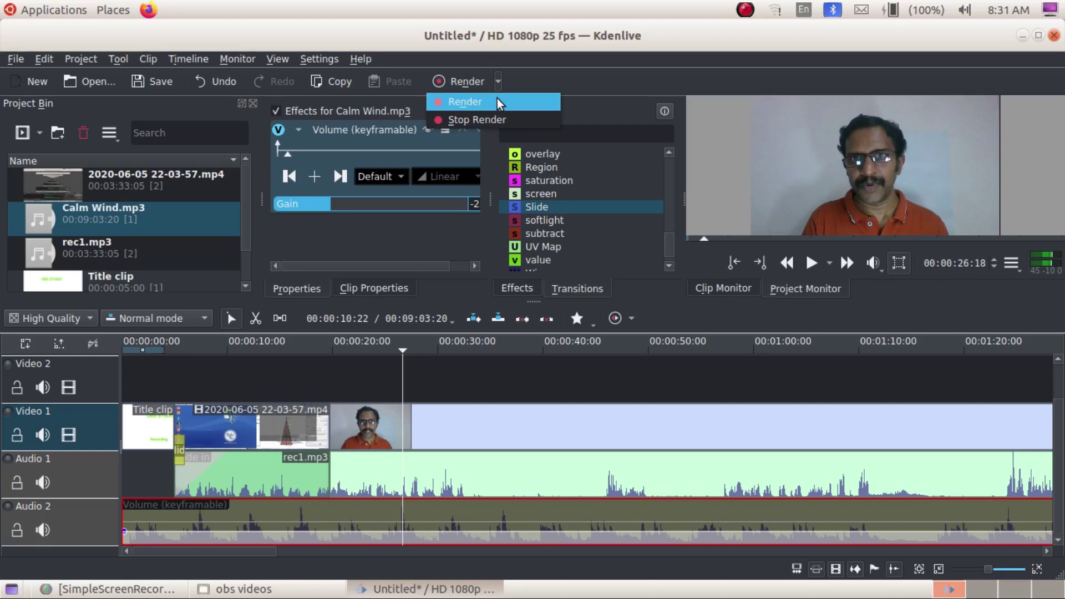
left_click(497, 101)
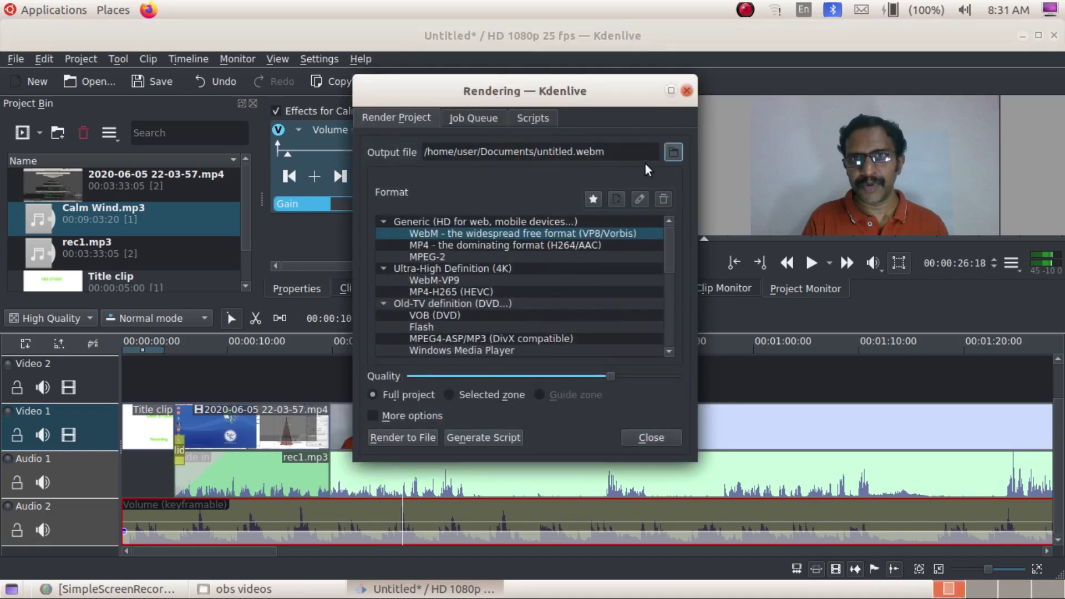
left_click(672, 155)
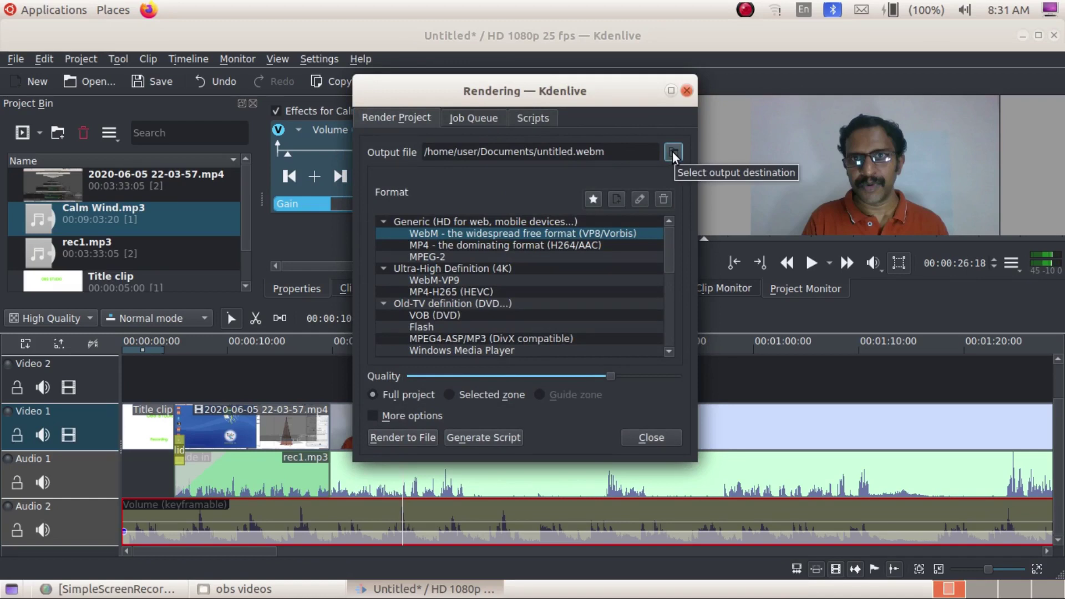
left_click(673, 152)
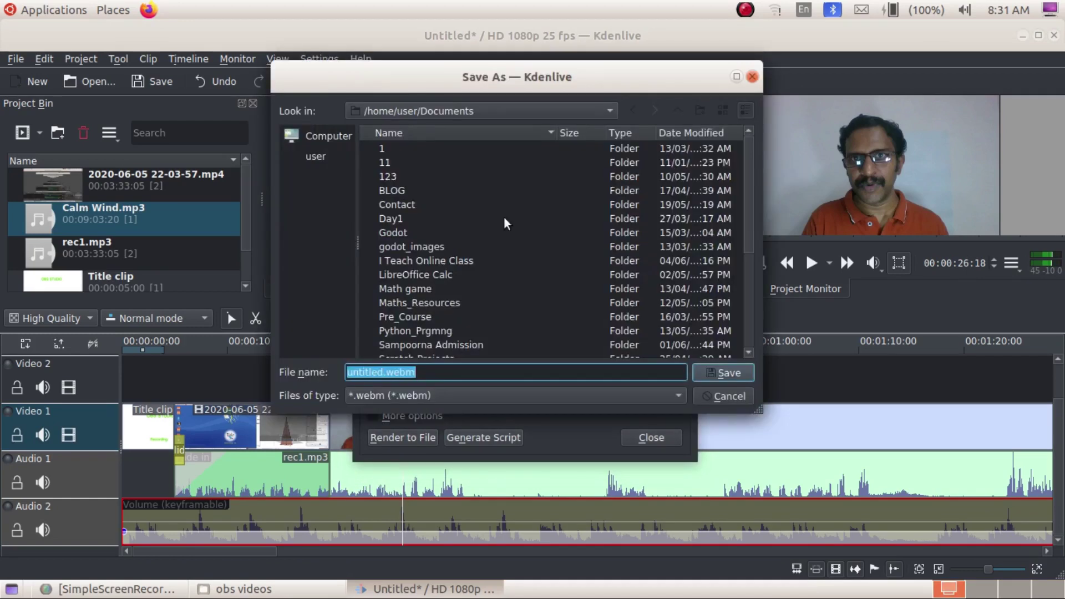
scroll(447, 266, "down", 4)
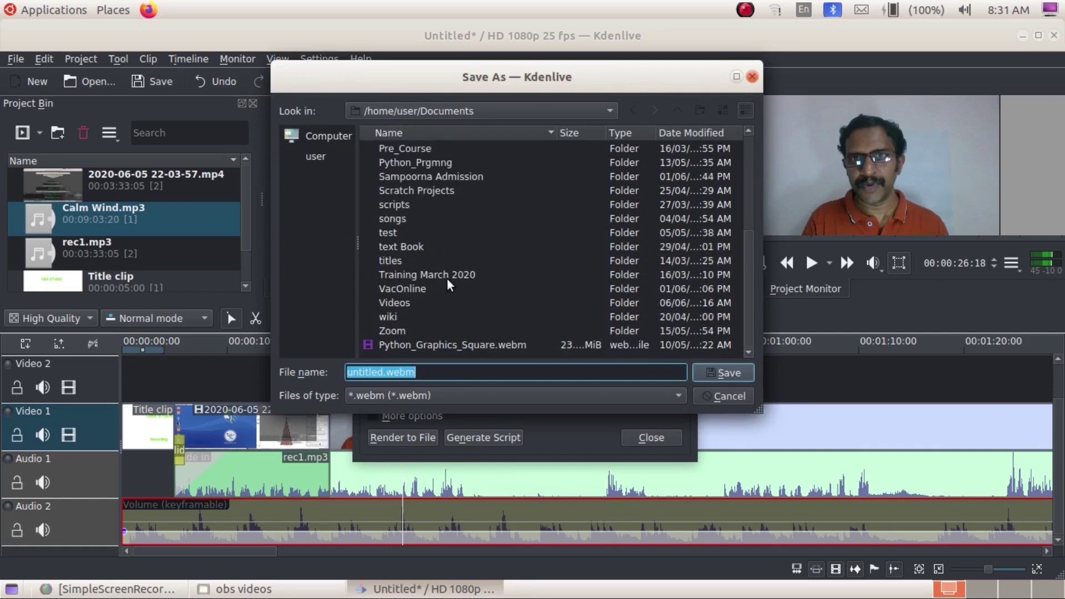
double_click(408, 302)
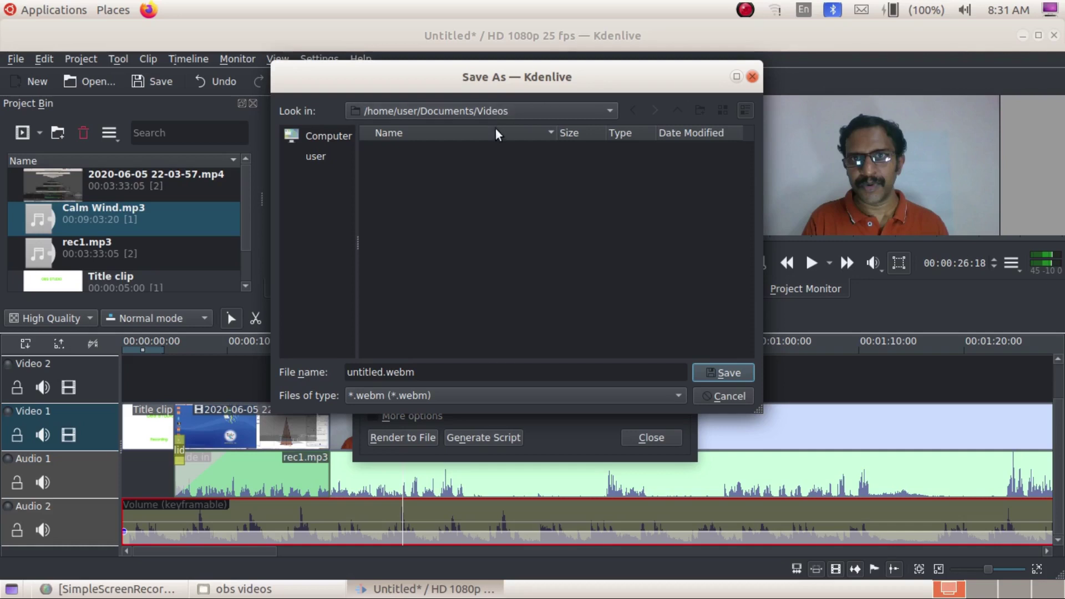
Name the render output file obs recording.webm and save the destination.
left_click(383, 375)
key("BackSpace")
key("BackSpace")
key("BackSpace")
key("BackSpace")
key("BackSpace")
key("BackSpace")
key("BackSpace")
key("BackSpace")
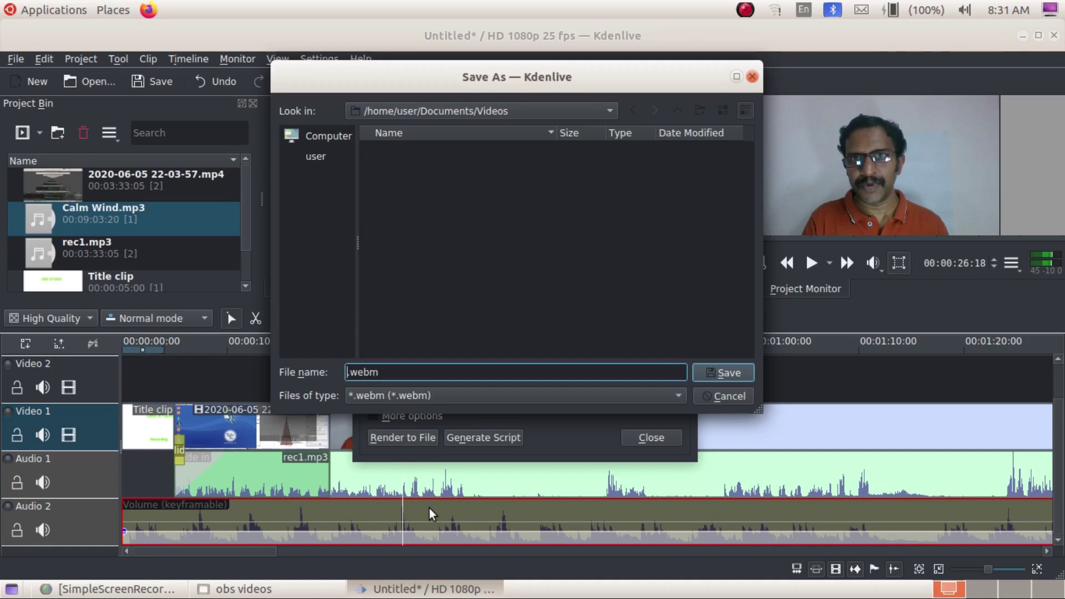
type("obs recording")
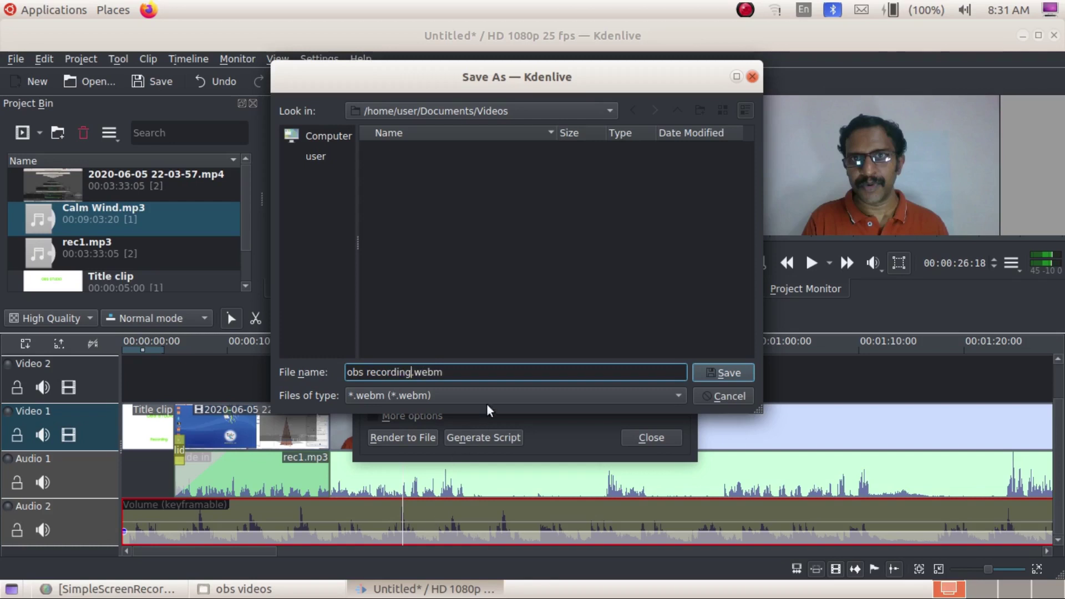
left_click(712, 370)
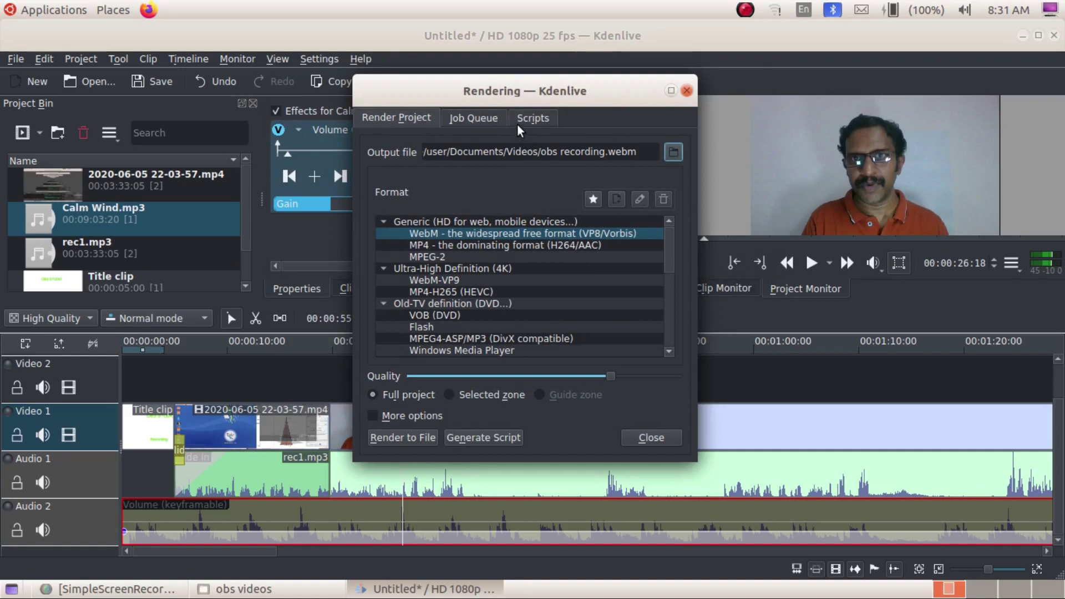
Render the full project to obs recording.mp4 in the MP4 (H264/AAC) format with the quality lowered.
left_click(518, 245)
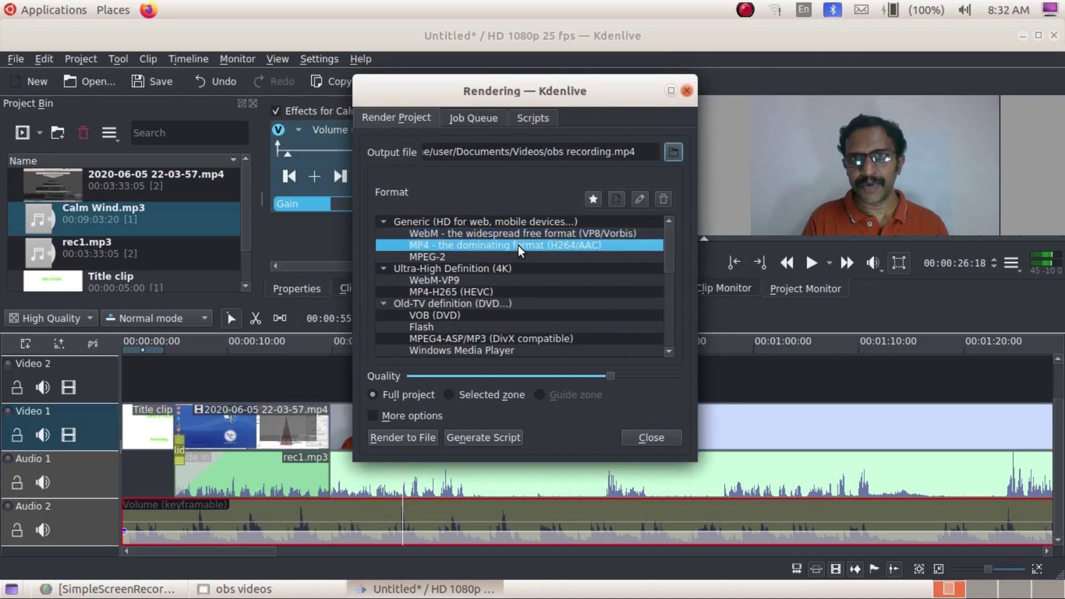
left_click(613, 377)
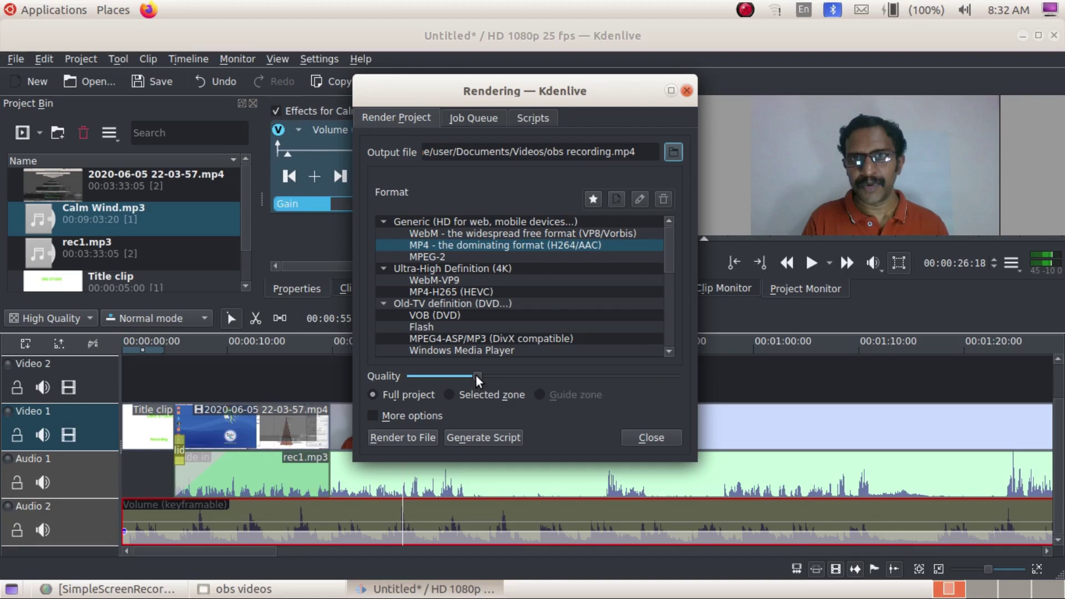
left_click(765, 377)
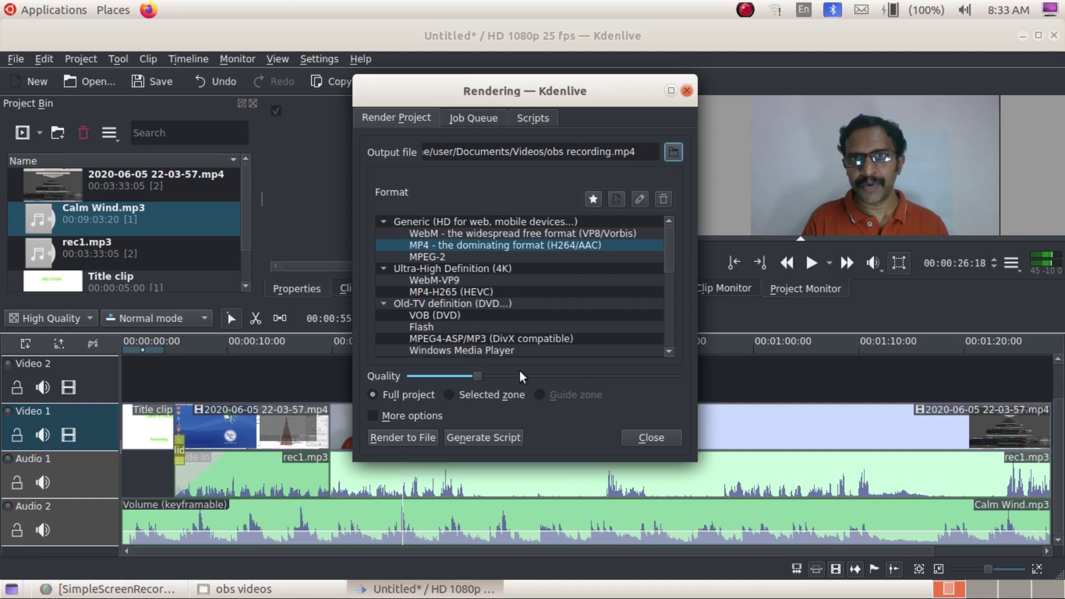
left_click(421, 438)
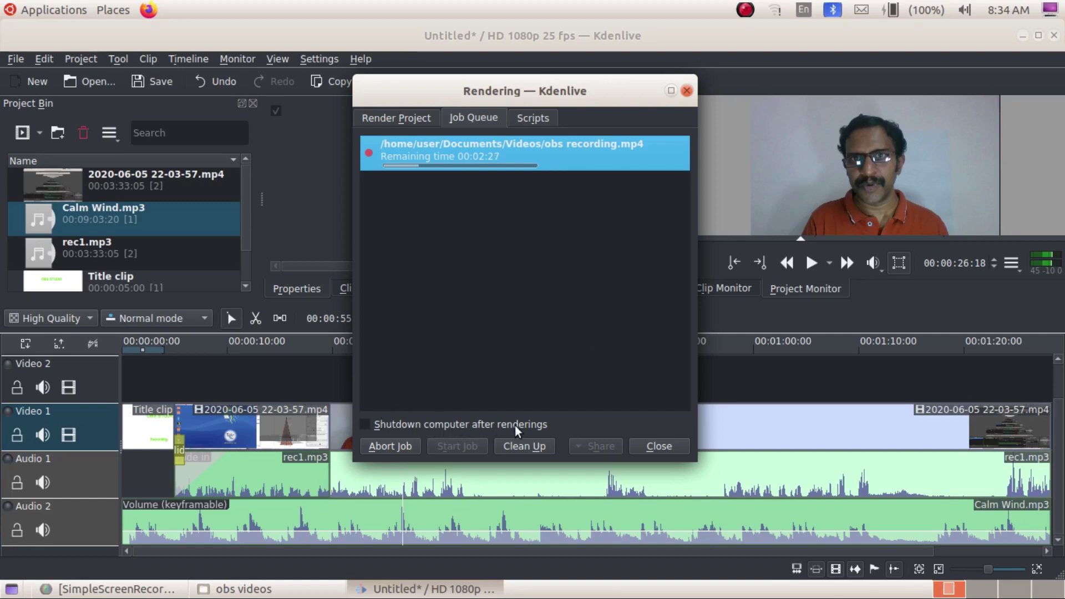
left_click(364, 423)
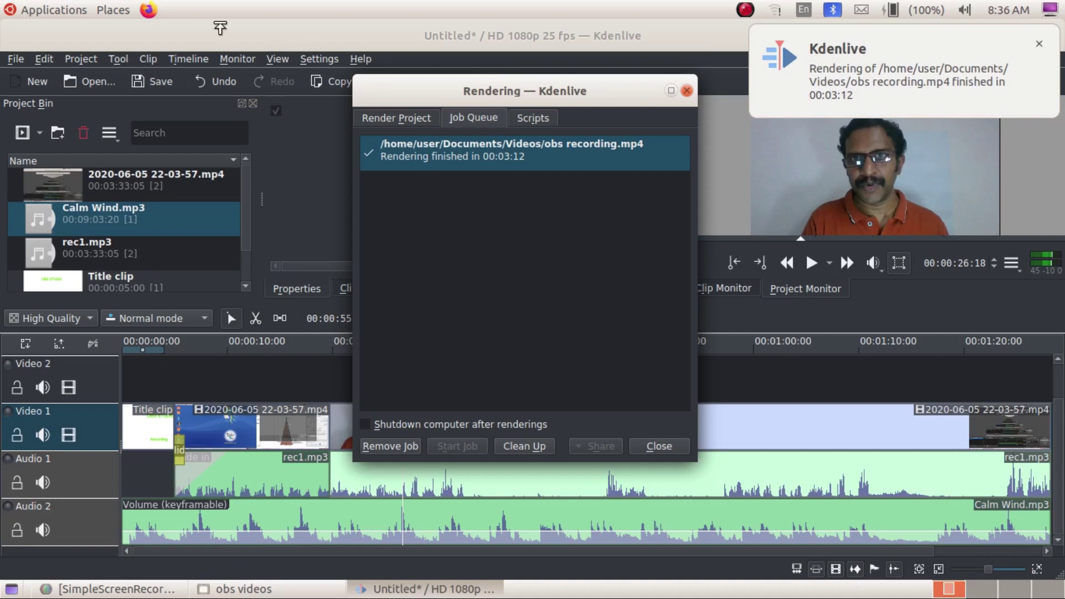
Switch to the file manager and locate the rendered obs recording.mp4 in the Documents/Videos folder.
left_click(126, 12)
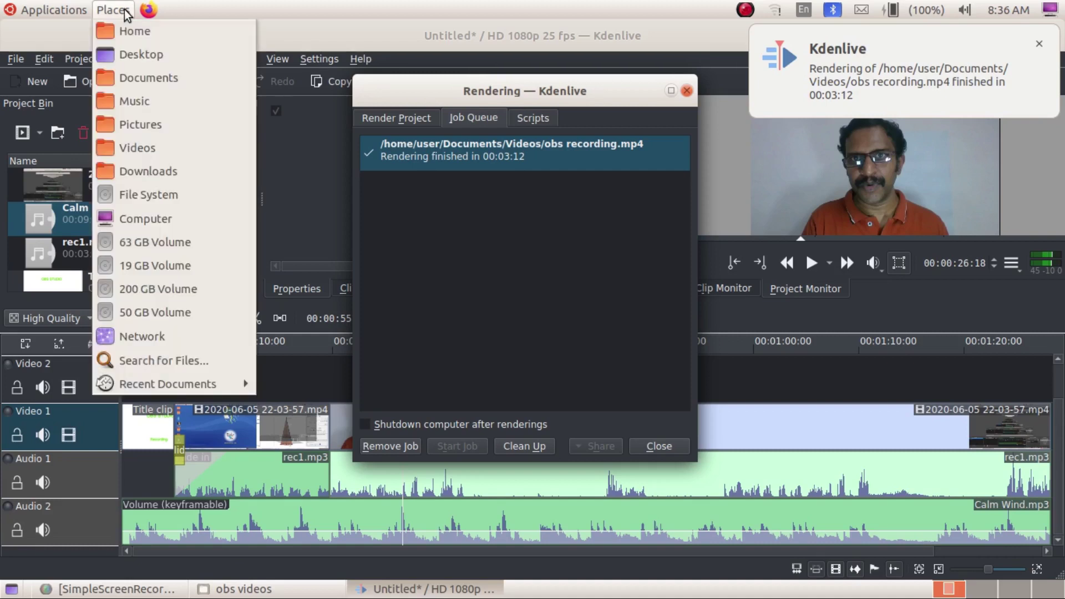
left_click(184, 146)
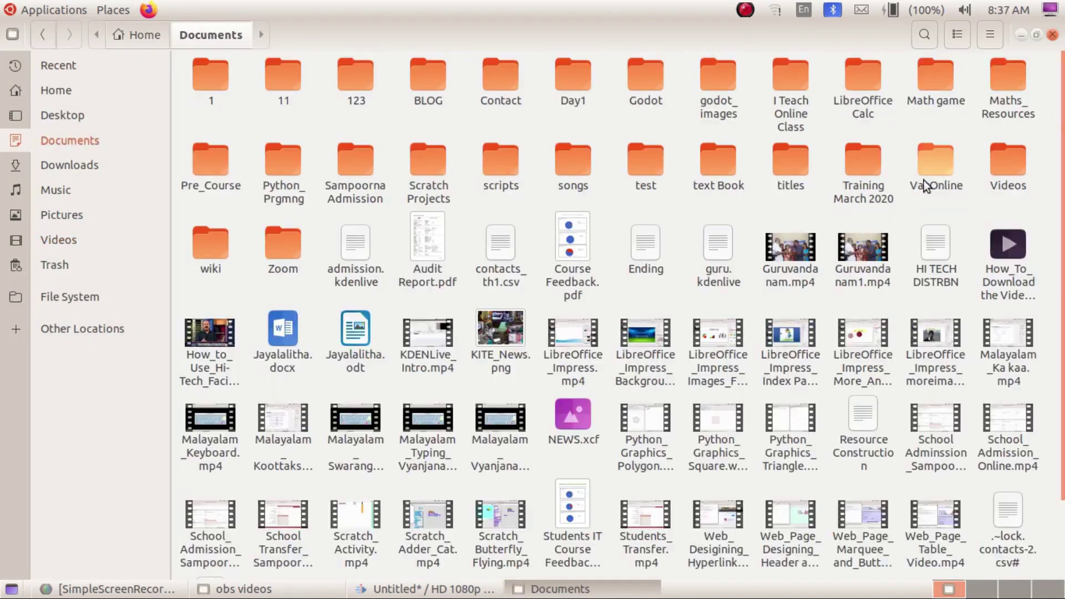
double_click(995, 162)
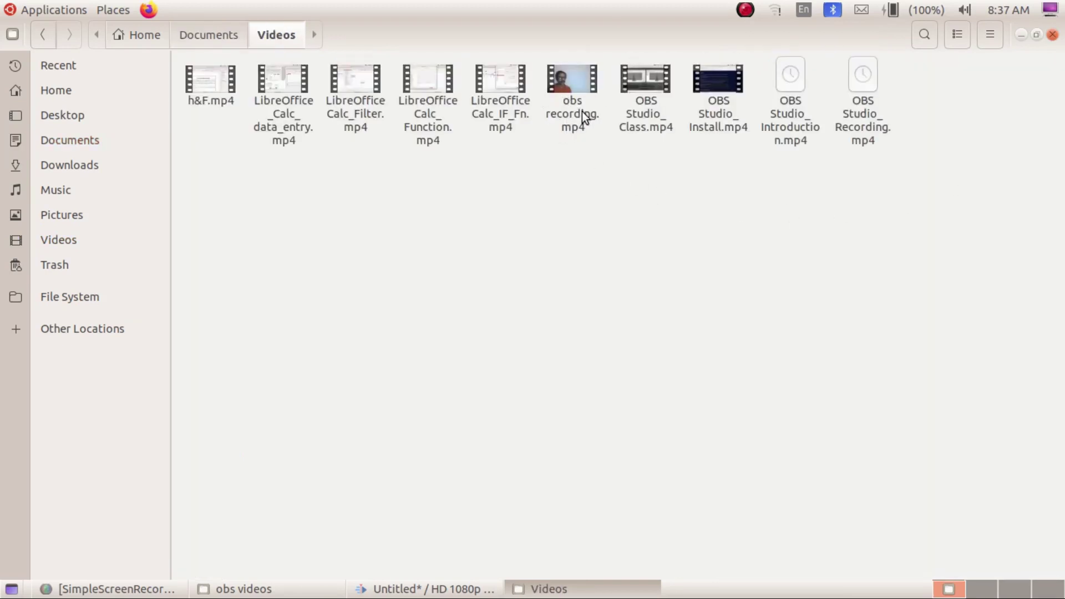
left_click(561, 118)
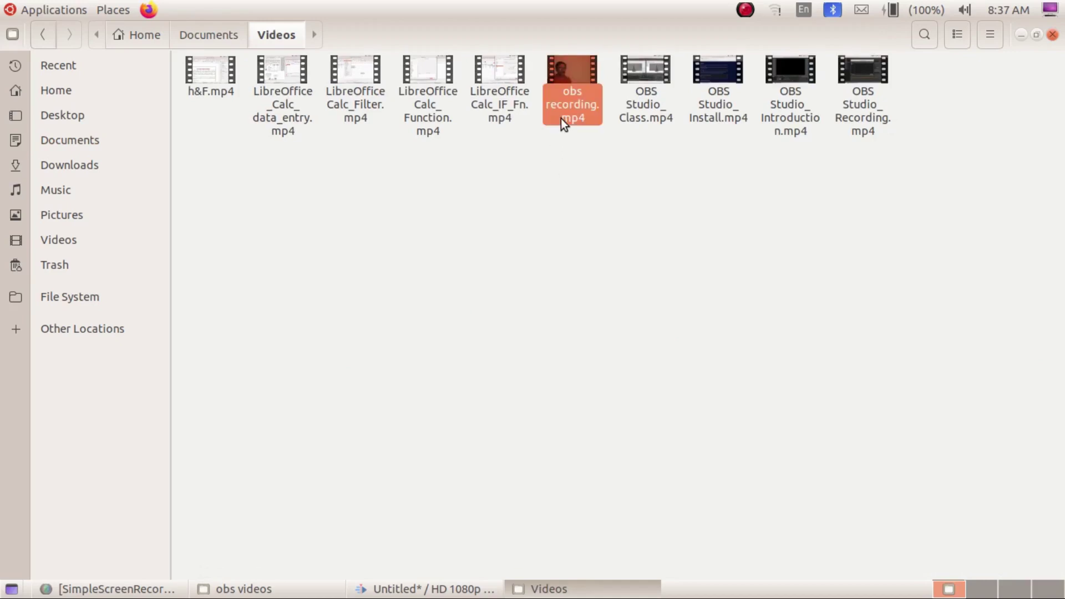
left_click(517, 235)
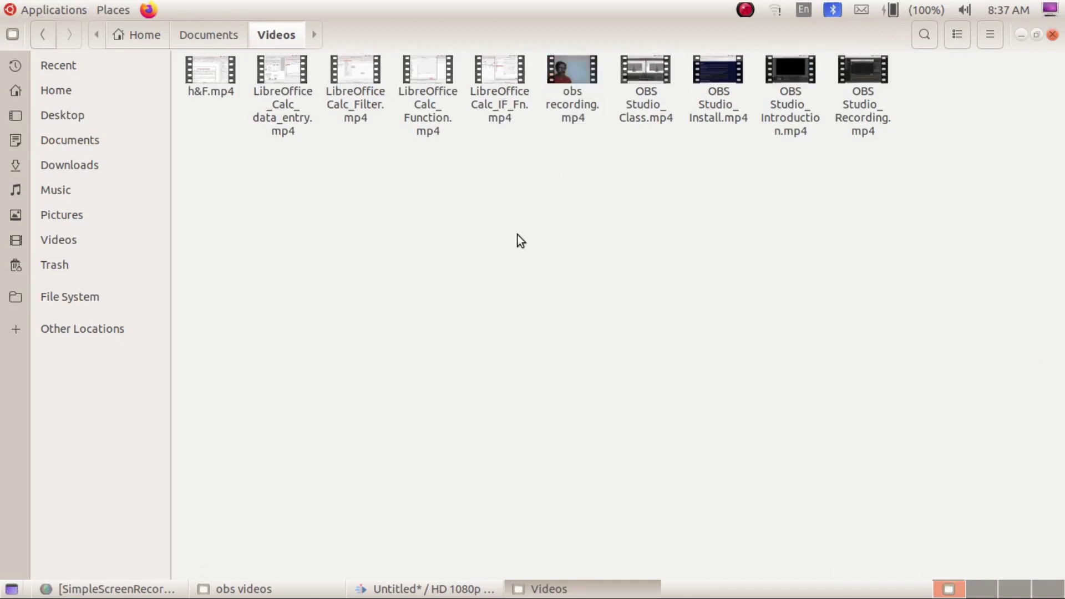